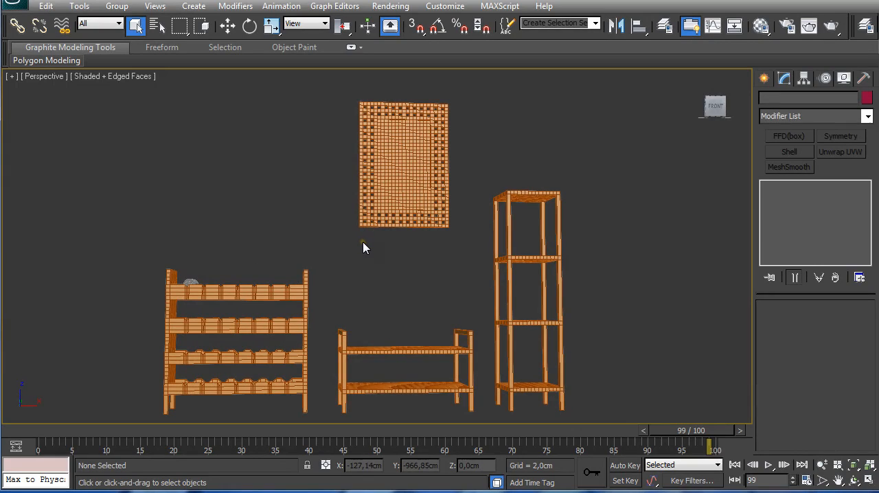
# Step: Examine the wine rack, low bench, tall shelf stand and perforated wall panel from several angles
pyautogui.keyDown('alt'); pyautogui.moveTo(353, 247); pyautogui.dragTo(374, 255, button='middle'); pyautogui.keyUp('alt')
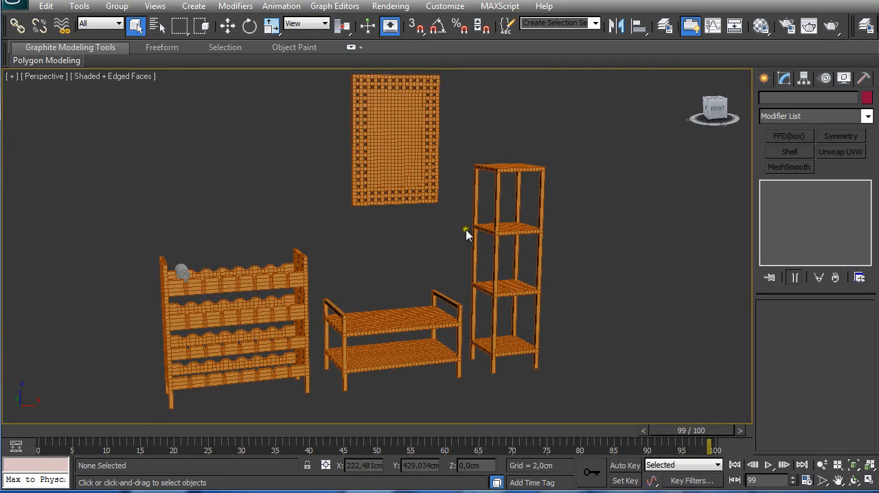
pyautogui.keyDown('alt'); pyautogui.moveTo(465, 235); pyautogui.dragTo(456, 252, button='middle'); pyautogui.keyUp('alt')
pyautogui.scroll(5, 456, 252)
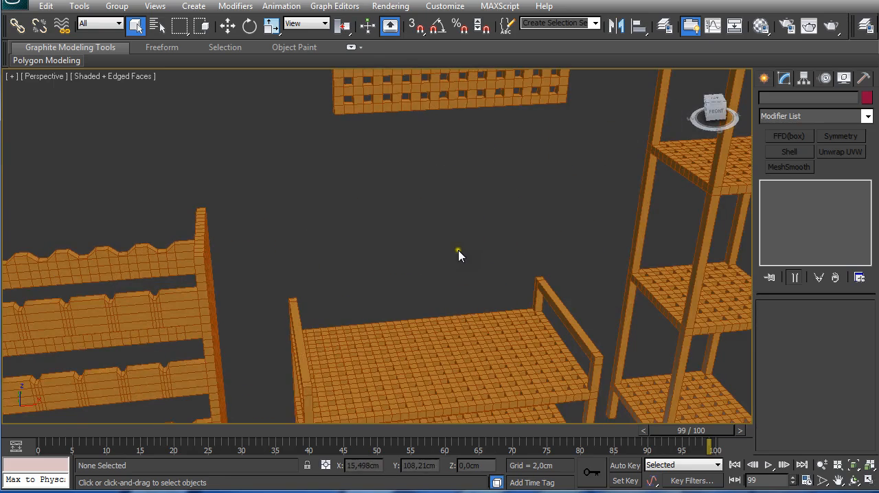
pyautogui.scroll(-4, 508, 281)
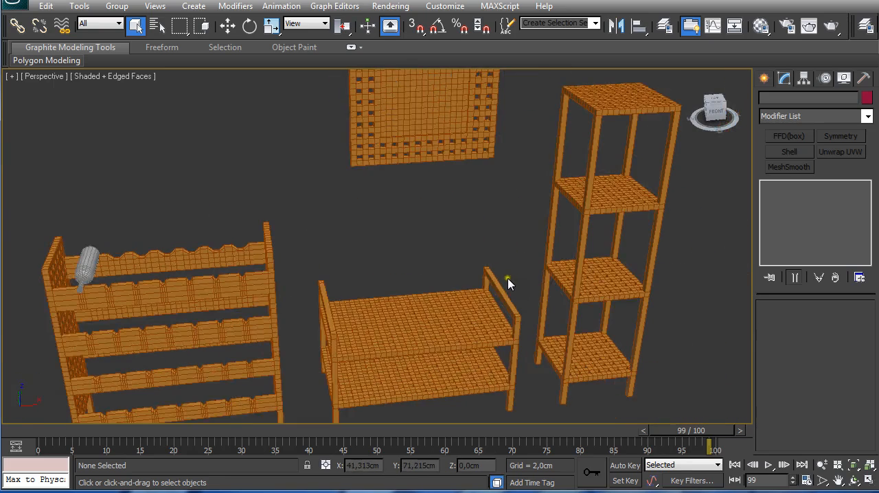
pyautogui.click(478, 310)
pyautogui.click(598, 205)
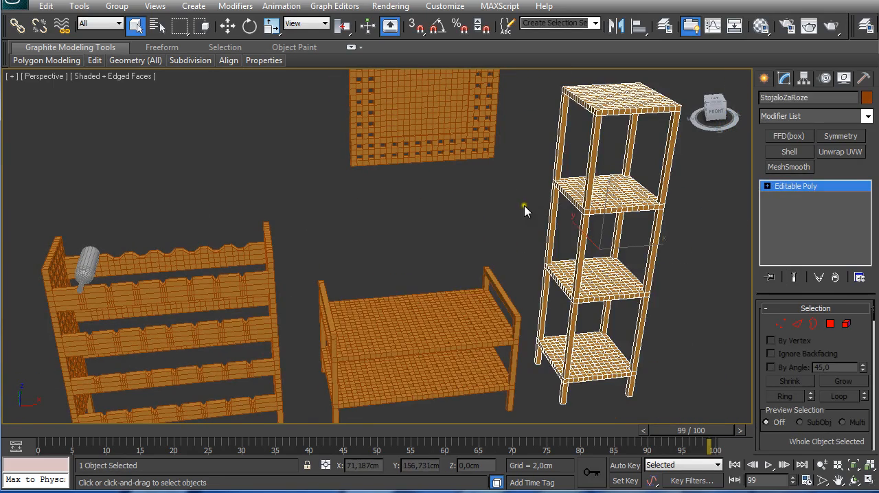
pyautogui.click(257, 280)
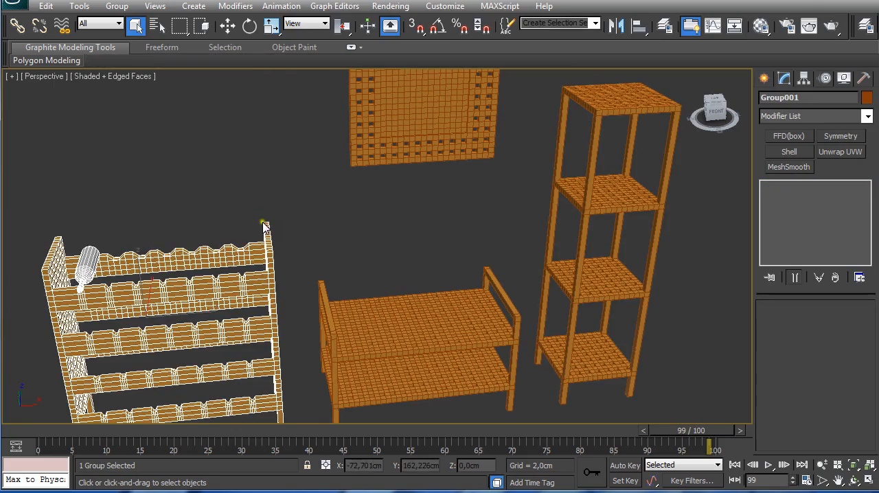
pyautogui.keyDown('alt'); pyautogui.moveTo(265, 227); pyautogui.dragTo(296, 236, button='middle'); pyautogui.keyUp('alt')
pyautogui.click(410, 157)
pyautogui.moveTo(410, 157); pyautogui.dragTo(288, 235, button='middle')
pyautogui.click(289, 253)
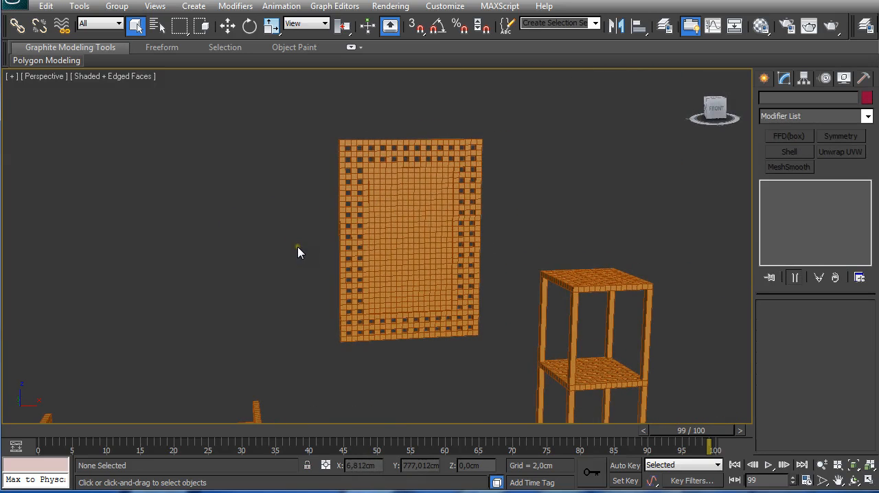
pyautogui.scroll(-3, 369, 249)
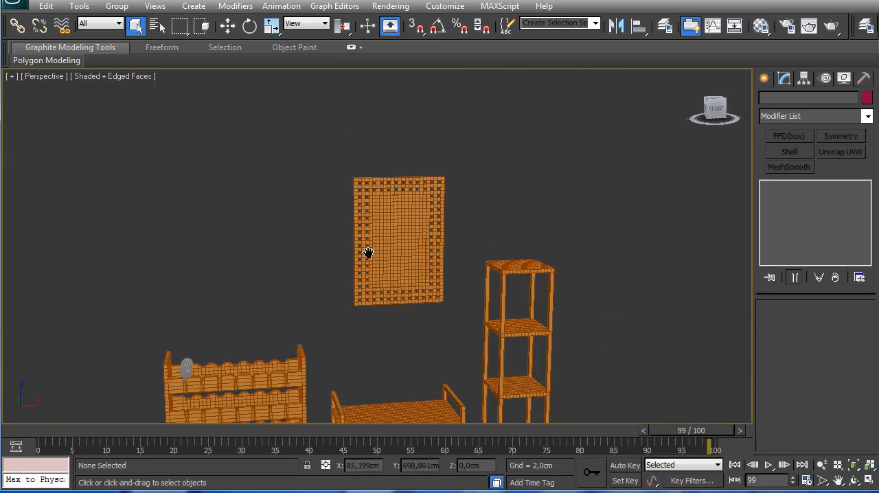
# Step: Select all four furniture models and hide them to get an empty scene
pyautogui.scroll(-2, 314, 210)
pyautogui.moveTo(141, 148); pyautogui.dragTo(545, 387)
pyautogui.rightClick(474, 314)
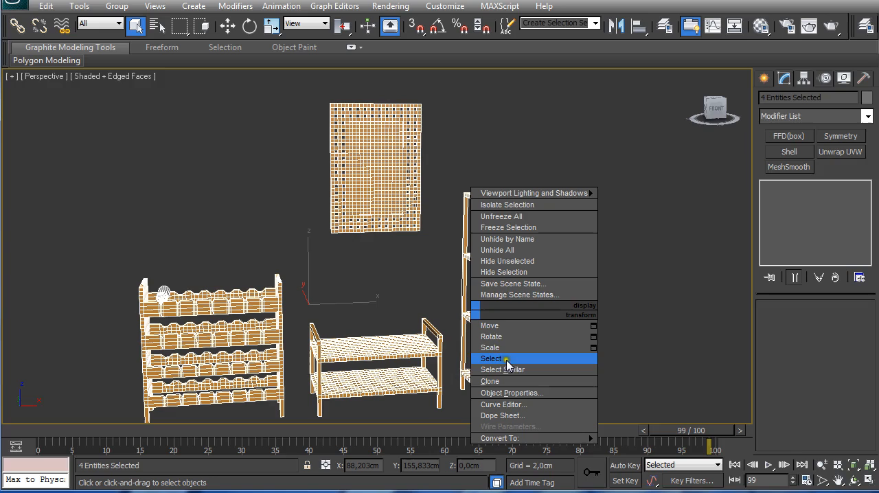
pyautogui.click(496, 272)
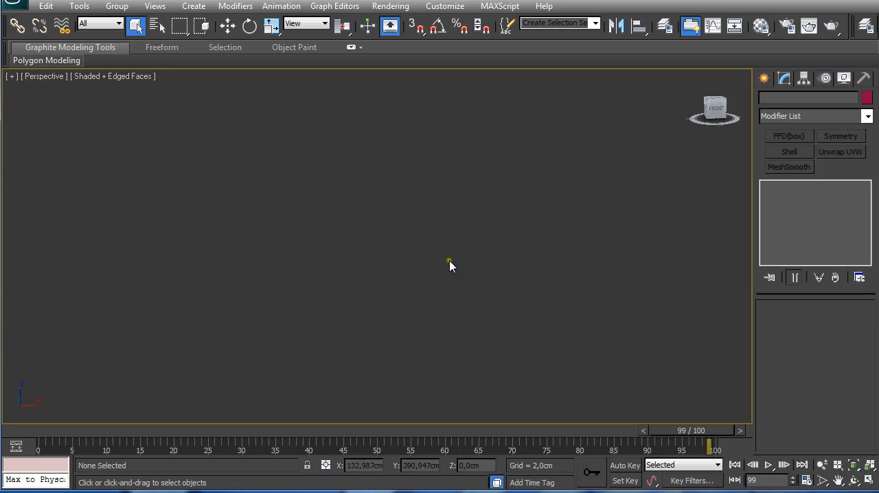
# Step: Start a standard Box primitive and open its numeric entry for position and dimensions
pyautogui.click(766, 78)
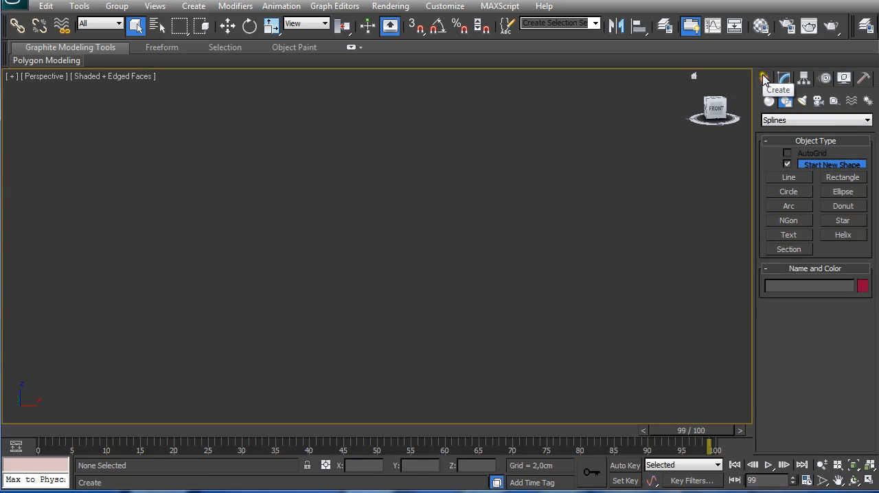
pyautogui.click(769, 101)
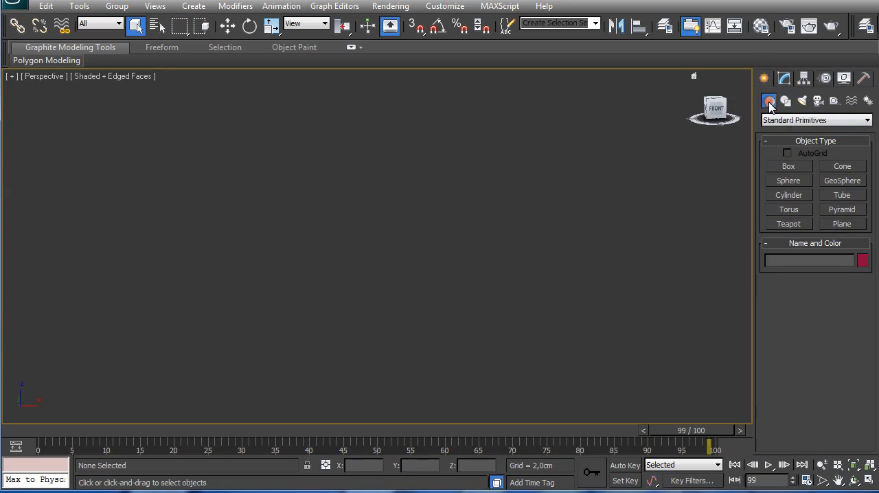
pyautogui.click(780, 169)
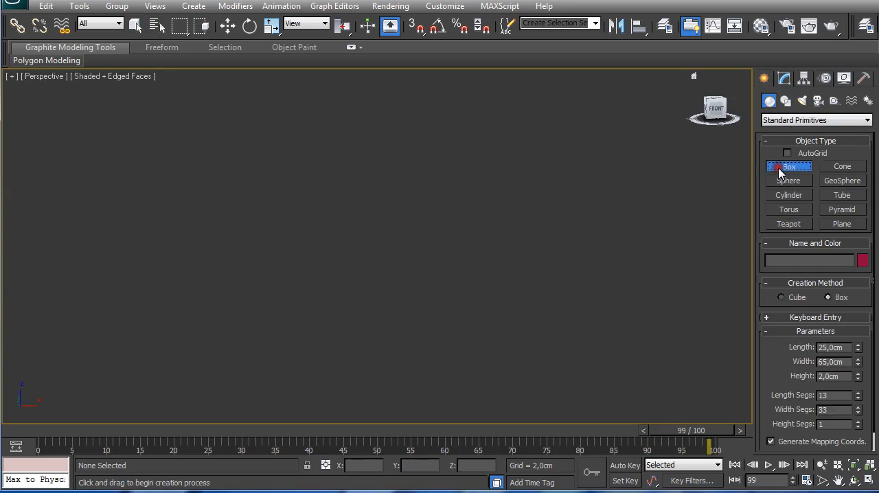
pyautogui.click(830, 317)
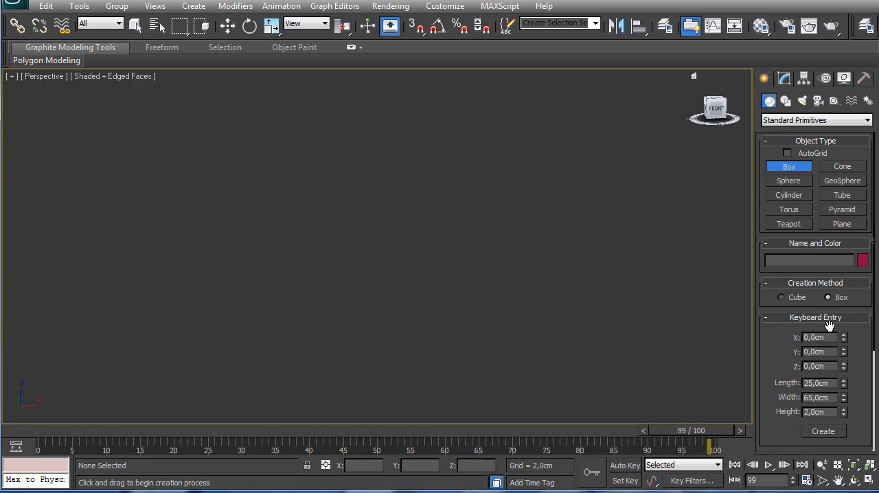
pyautogui.click(824, 383)
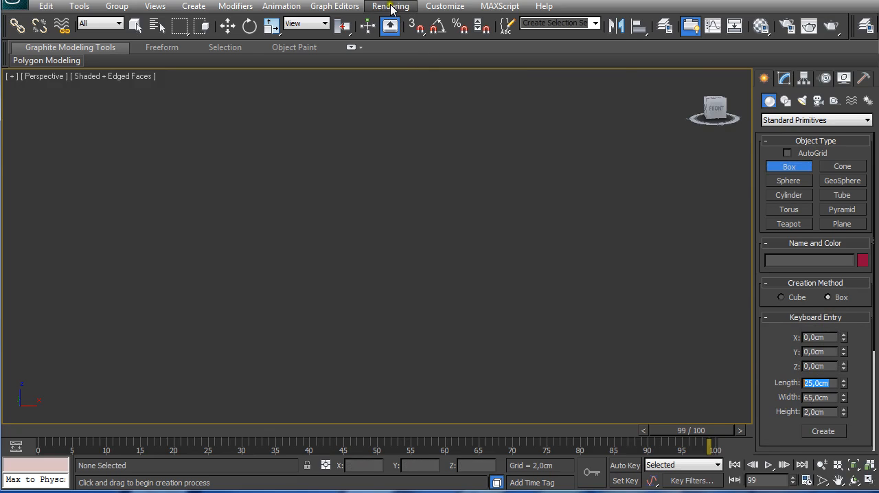
# Step: Check the display unit scale in the units setup, accepting metric centimeters
pyautogui.click(438, 6)
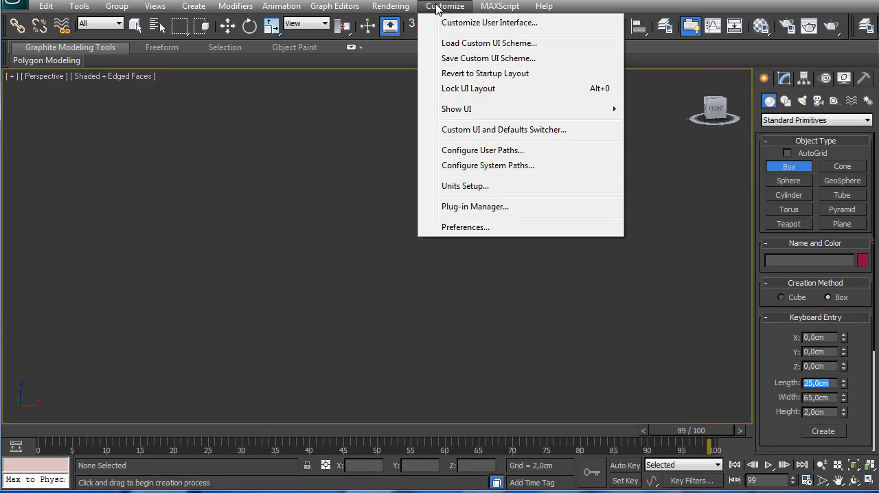
pyautogui.click(469, 186)
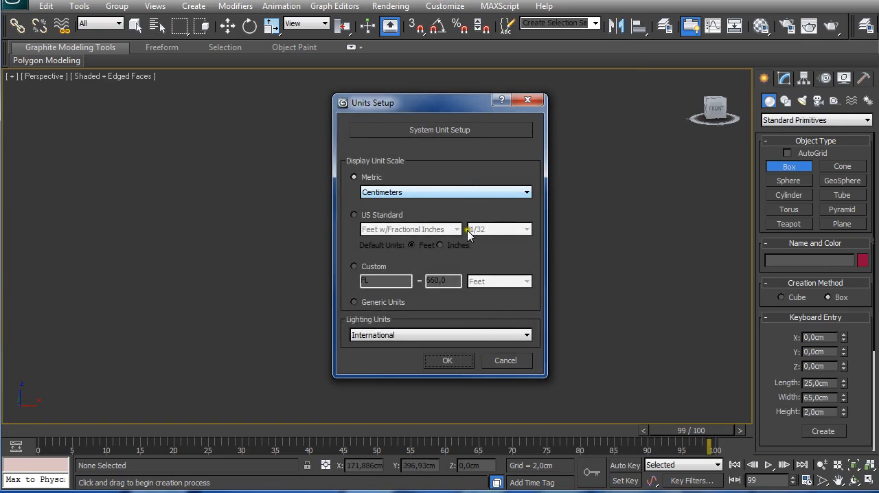
pyautogui.click(461, 362)
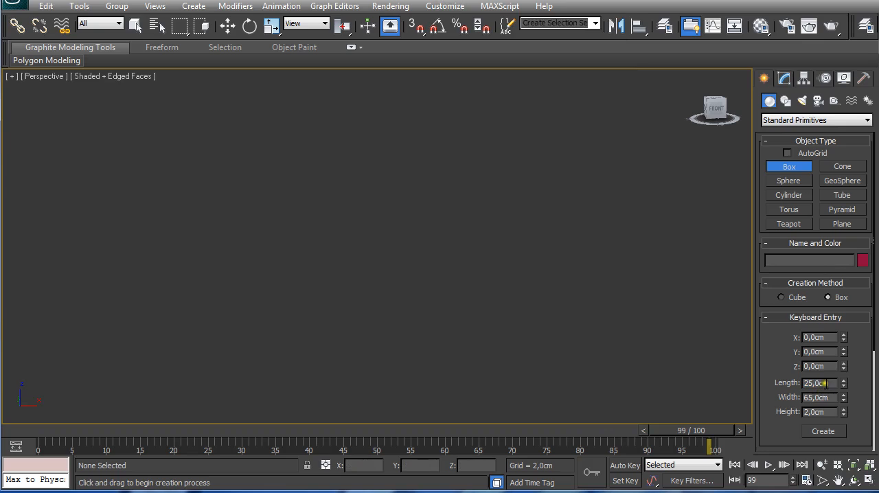
# Step: Set the new box's length and width to 30 cm each, ready for creation
pyautogui.doubleClick(824, 383)
pyautogui.write('30')
pyautogui.press('Tab')
pyautogui.write('30')
pyautogui.press('Tab')
# Step: Set the box's length and width segments to 15 each and create it with a height of 2 cm
pyautogui.moveTo(876, 323); pyautogui.dragTo(867, 450)
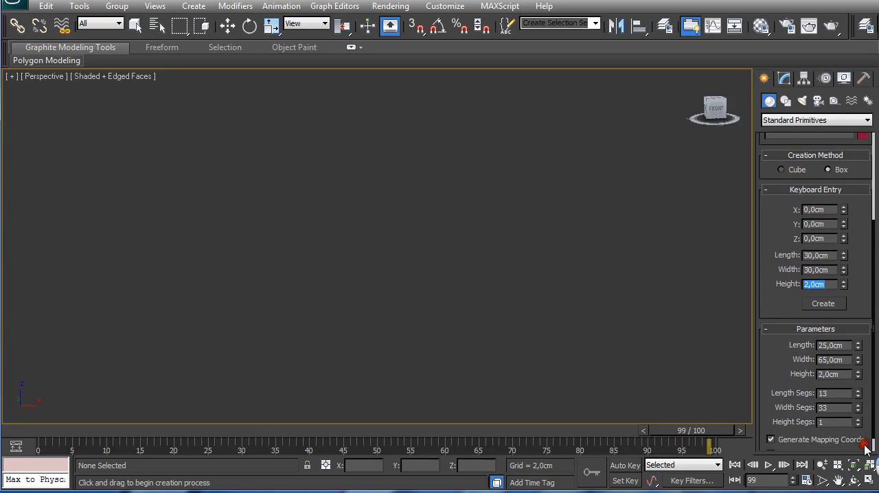
pyautogui.click(832, 393)
pyautogui.press('t')
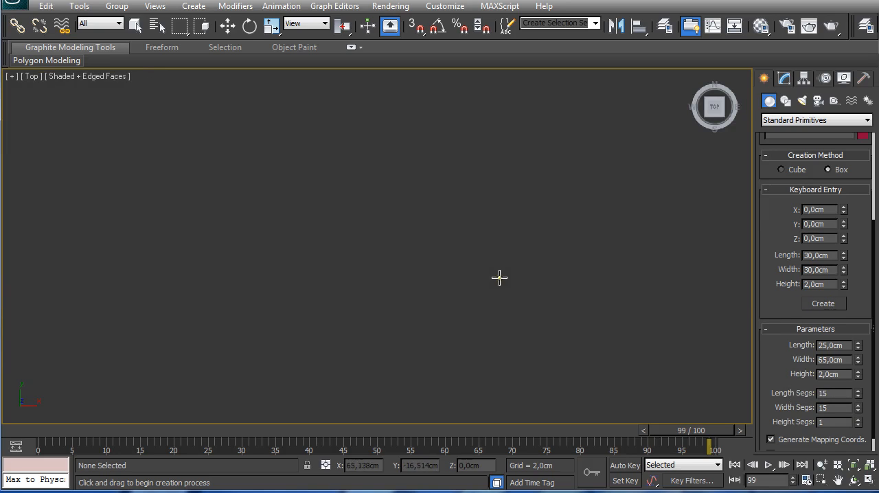
pyautogui.click(819, 303)
# Step: Inspect the new box's segment grid from above and its thickness in perspective, returning to the top view
pyautogui.scroll(4, 454, 261)
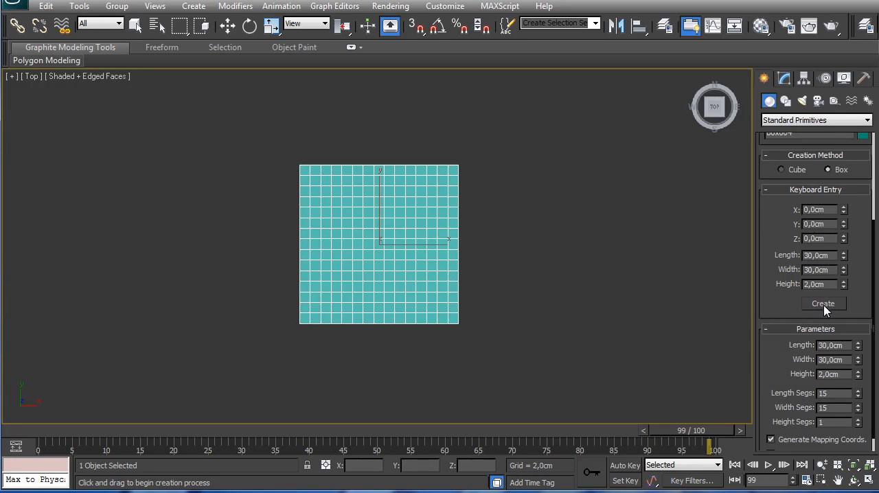
pyautogui.press('z')
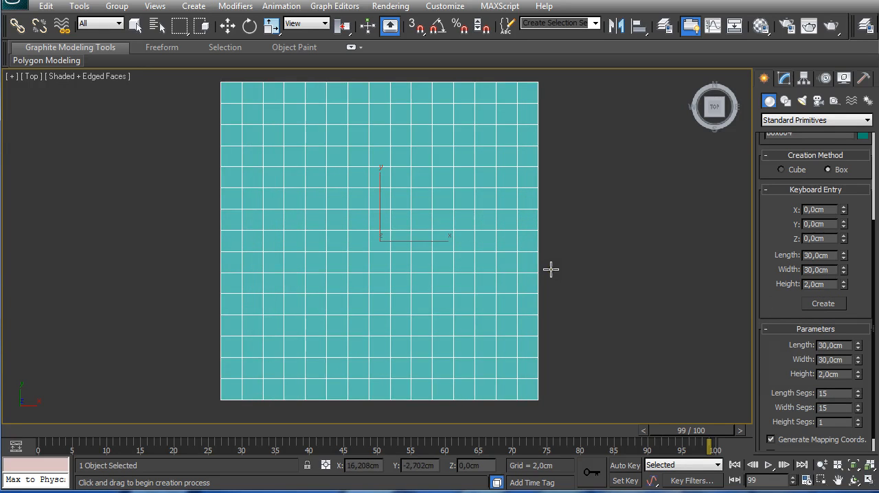
pyautogui.scroll(-2, 551, 270)
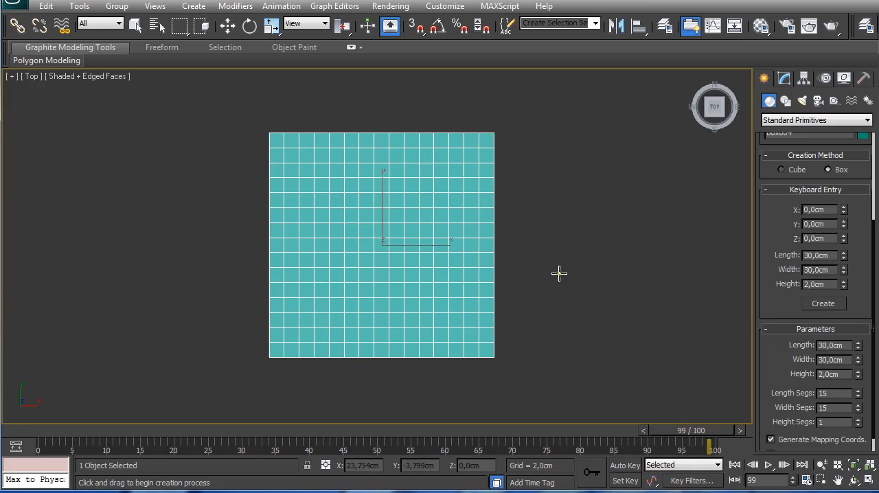
pyautogui.press('p')
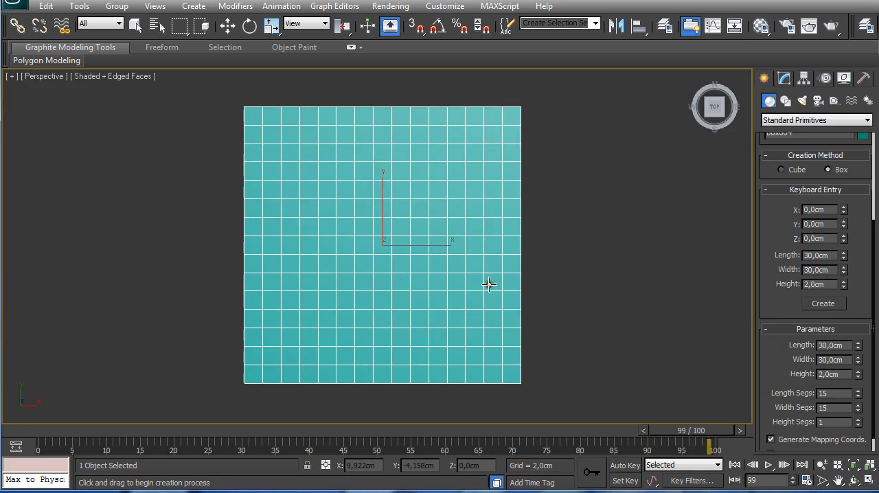
pyautogui.keyDown('alt'); pyautogui.moveTo(439, 283); pyautogui.dragTo(437, 225, button='middle'); pyautogui.keyUp('alt')
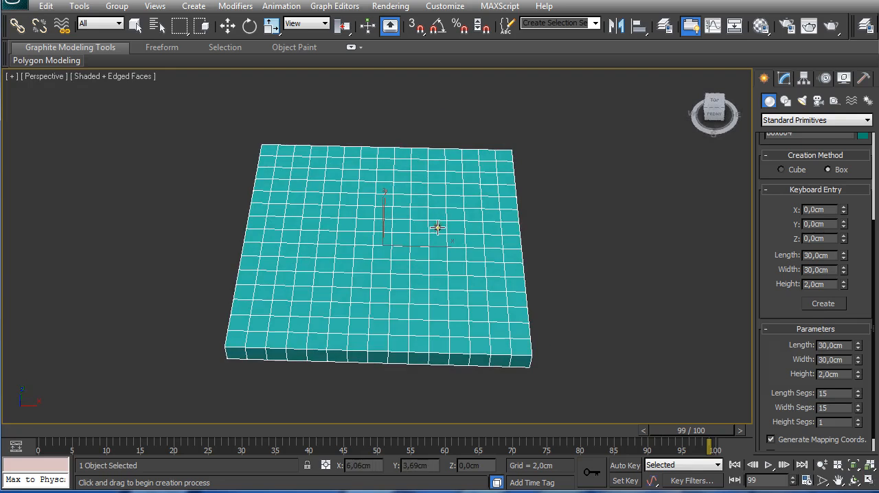
pyautogui.press('f')
pyautogui.press('t')
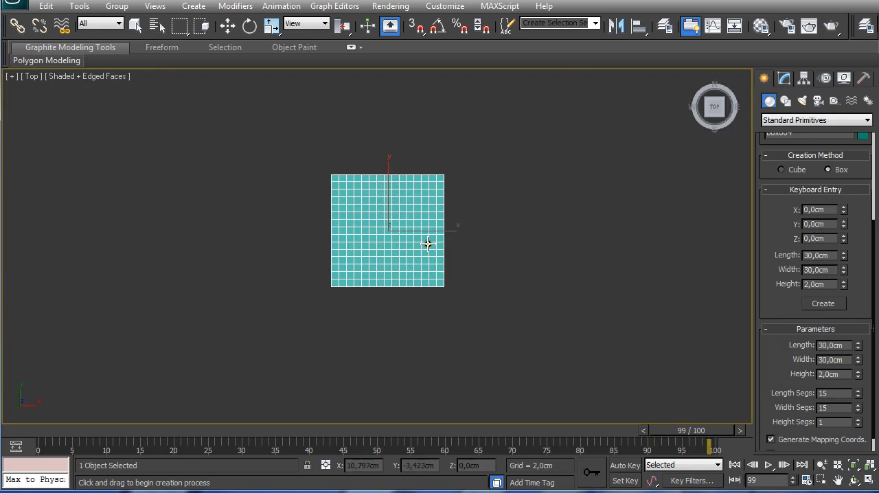
pyautogui.scroll(6, 427, 243)
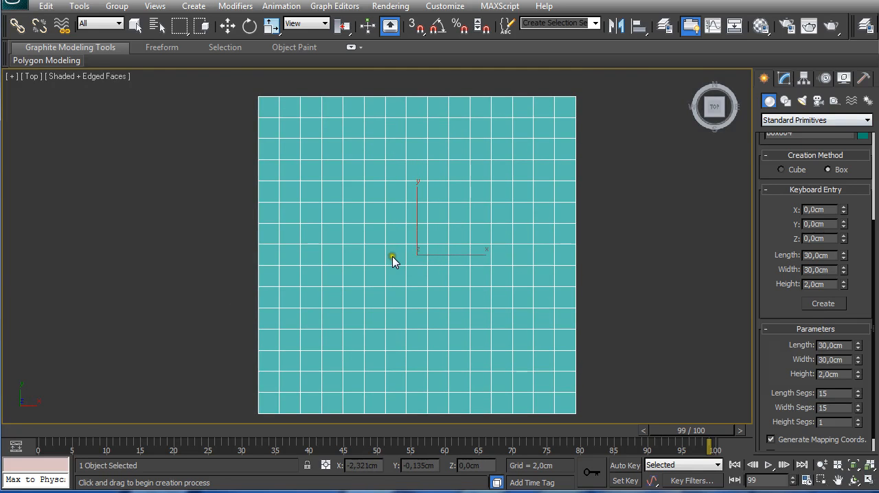
# Step: End the Box command and convert the box to an editable poly
pyautogui.rightClick(393, 259)
pyautogui.rightClick(388, 254)
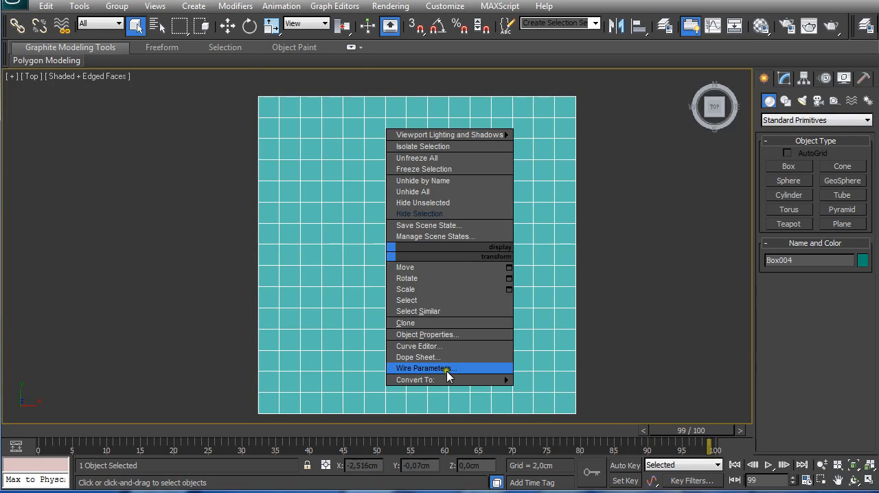
pyautogui.moveTo(448, 380)
pyautogui.click(556, 391)
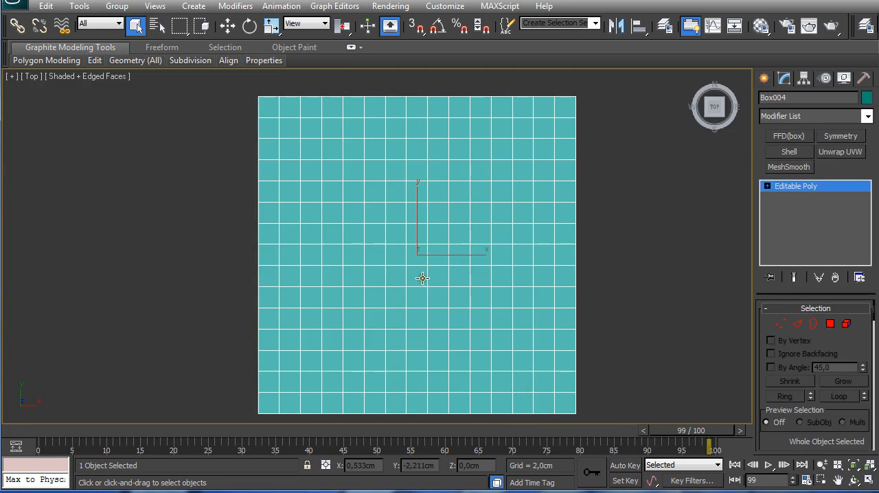
# Step: Select the vertical edge one cell in from the box's upper-left corner in the second row, and expand it with Dot Loop
pyautogui.press('2')
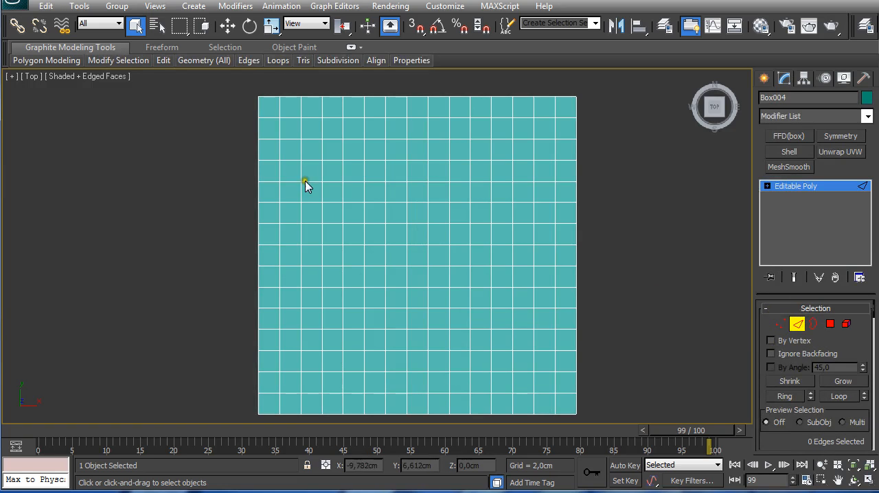
pyautogui.click(280, 128)
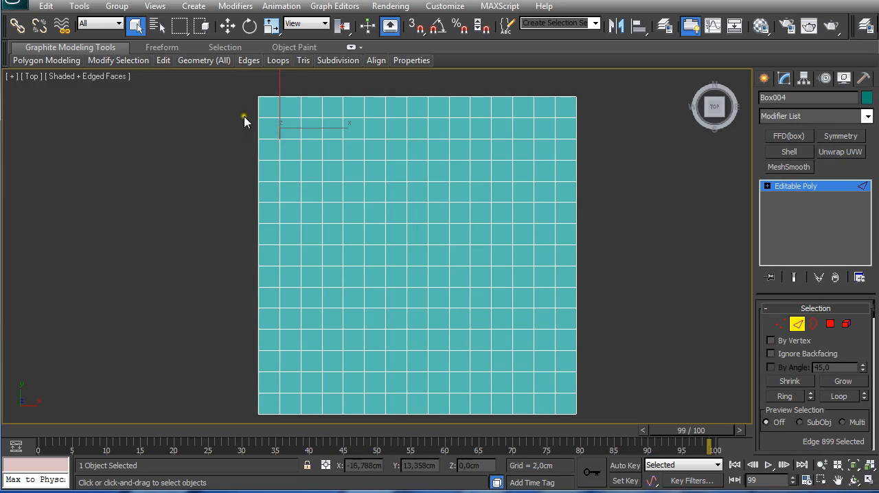
pyautogui.doubleClick(94, 52)
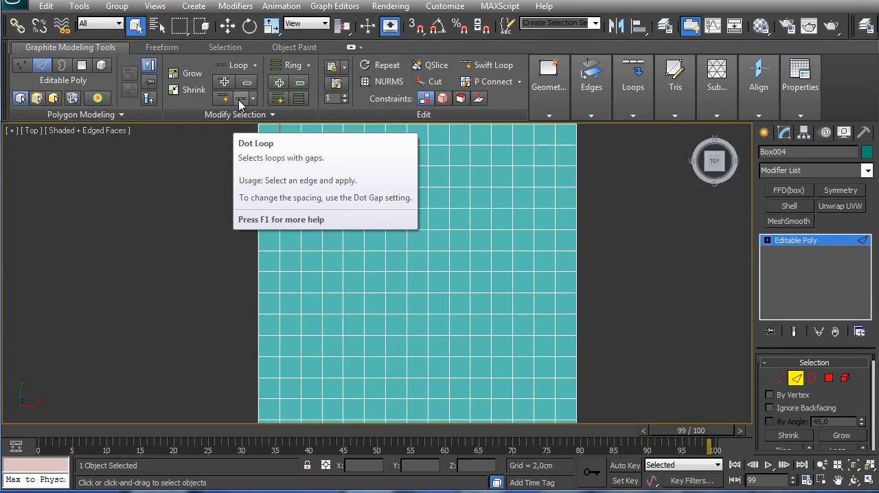
pyautogui.click(239, 104)
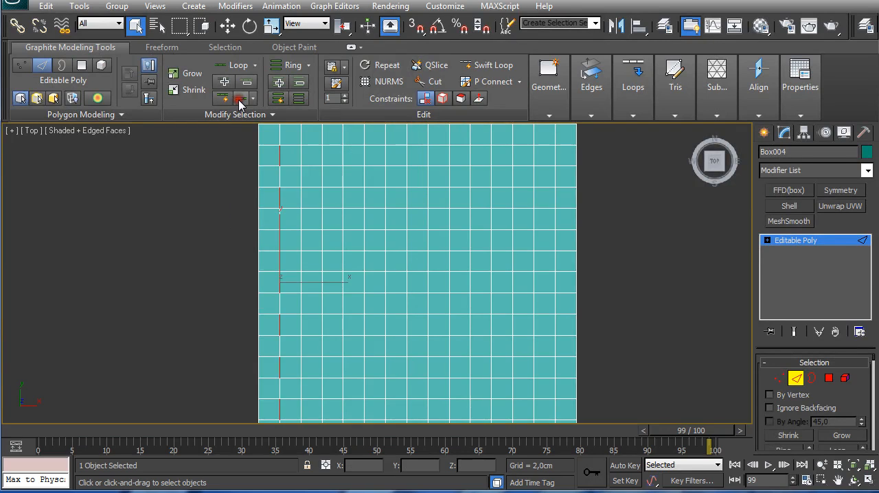
# Step: Extend the dotted edge selection across all columns of the grid with Dot Ring
pyautogui.moveTo(229, 229); pyautogui.dragTo(221, 207, button='middle')
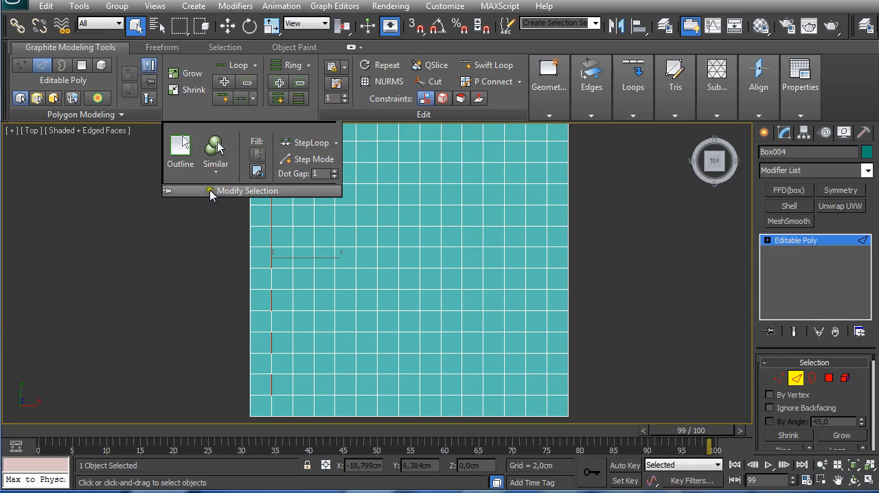
pyautogui.scroll(-2, 255, 195)
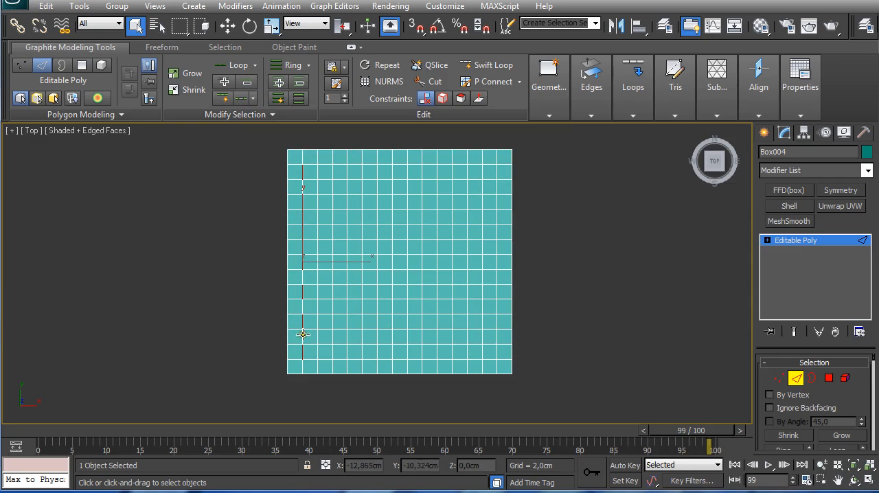
pyautogui.click(299, 100)
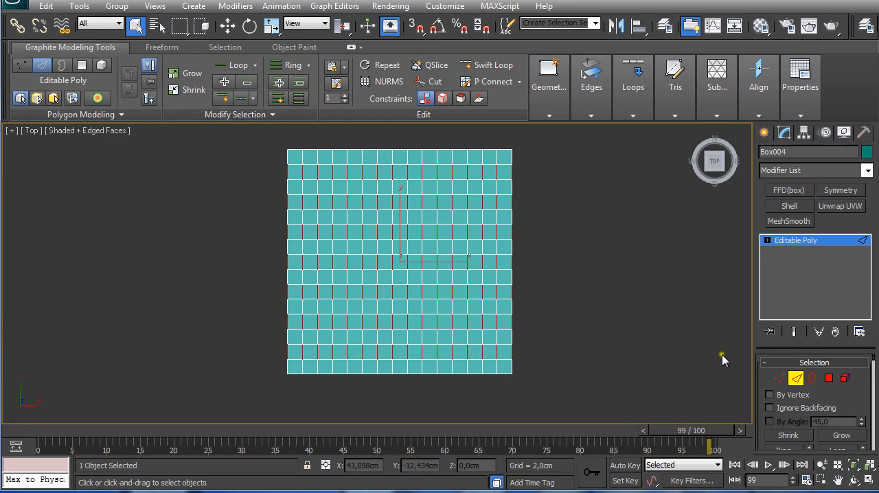
# Step: Convert the edge selection to polygons and deselect every other column, including both outer ones, leaving a 7 × 7 pattern of separate cells
pyautogui.click(829, 378)
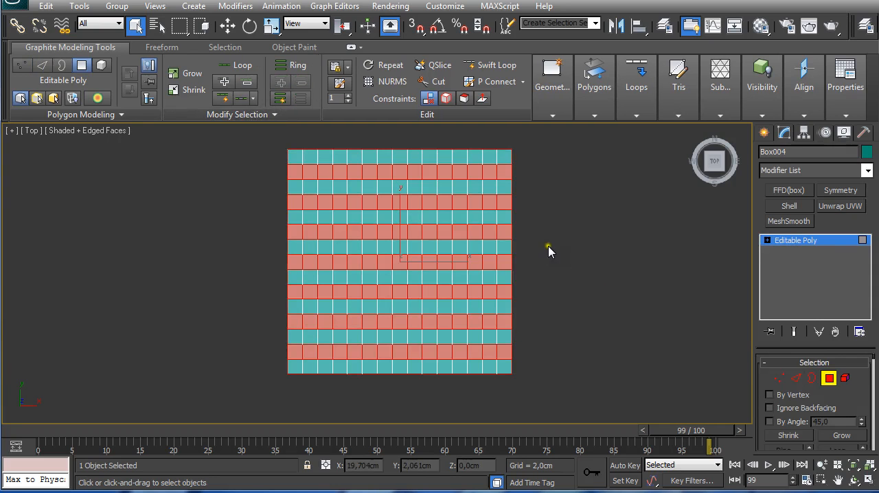
pyautogui.moveTo(549, 249)
pyautogui.mouseDown(button='middle')
pyautogui.moveTo(551, 271)
pyautogui.moveTo(538, 254)
pyautogui.mouseUp(button='middle')
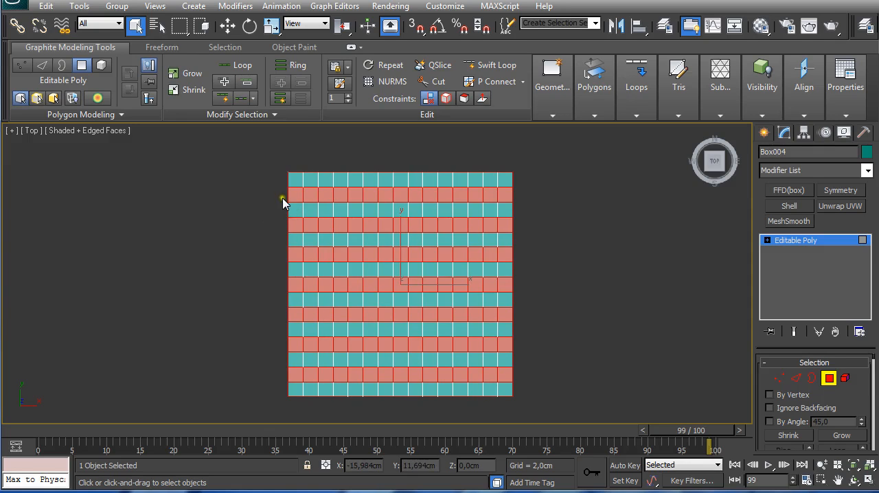
pyautogui.moveTo(261, 157); pyautogui.dragTo(273, 397)
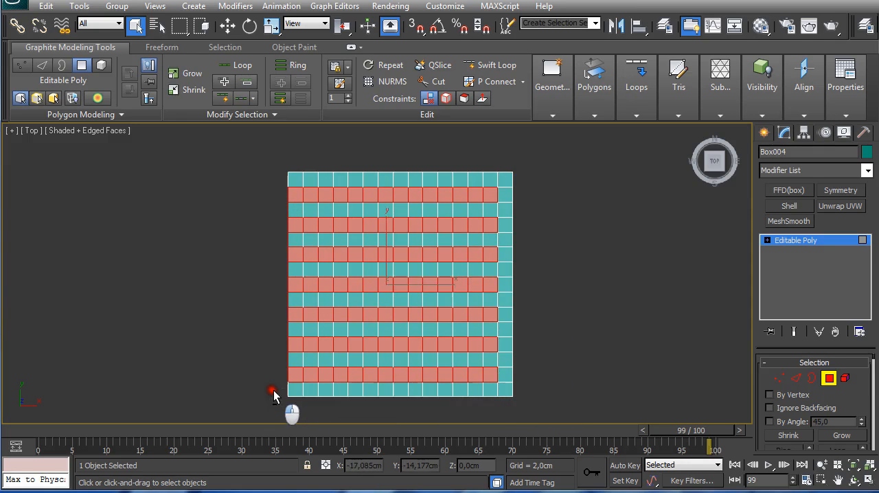
pyautogui.moveTo(256, 148)
pyautogui.keyDown('alt'); pyautogui.mouseDown()
pyautogui.moveTo(297, 400)
pyautogui.moveTo(325, 363)
pyautogui.moveTo(329, 175)
pyautogui.moveTo(371, 306)
pyautogui.moveTo(363, 392)
pyautogui.moveTo(403, 250)
pyautogui.moveTo(388, 180)
pyautogui.moveTo(417, 198)
pyautogui.moveTo(419, 386)
pyautogui.moveTo(446, 175)
pyautogui.moveTo(494, 405)
pyautogui.moveTo(477, 390)
pyautogui.mouseUp(); pyautogui.keyUp('alt')
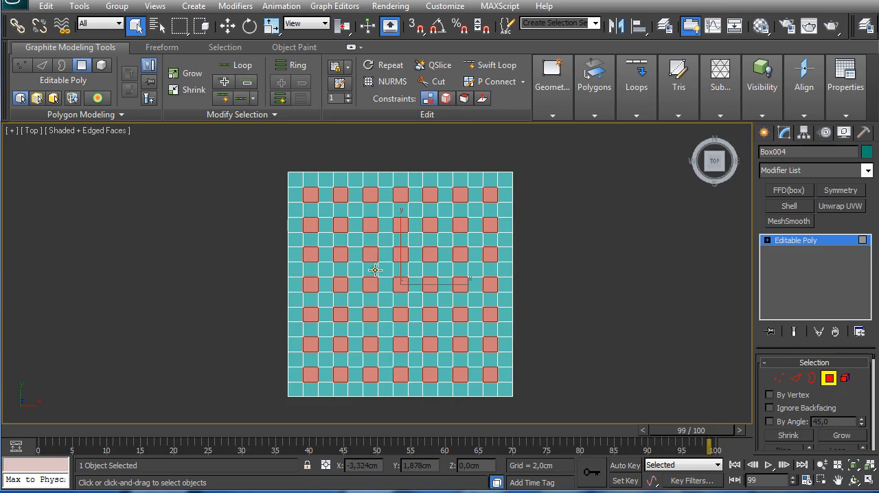
# Step: Bridge the selected polygons between the panel's two faces to form square through-holes, and end polygon editing
pyautogui.keyDown('alt'); pyautogui.moveTo(361, 271); pyautogui.dragTo(400, 153, button='middle'); pyautogui.keyUp('alt')
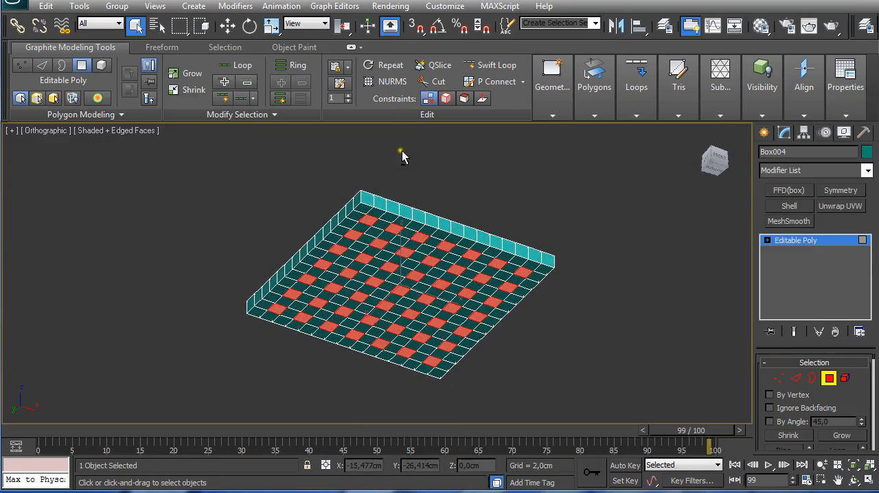
pyautogui.keyDown('alt'); pyautogui.moveTo(402, 226); pyautogui.dragTo(367, 303, button='middle'); pyautogui.keyUp('alt')
pyautogui.press('t')
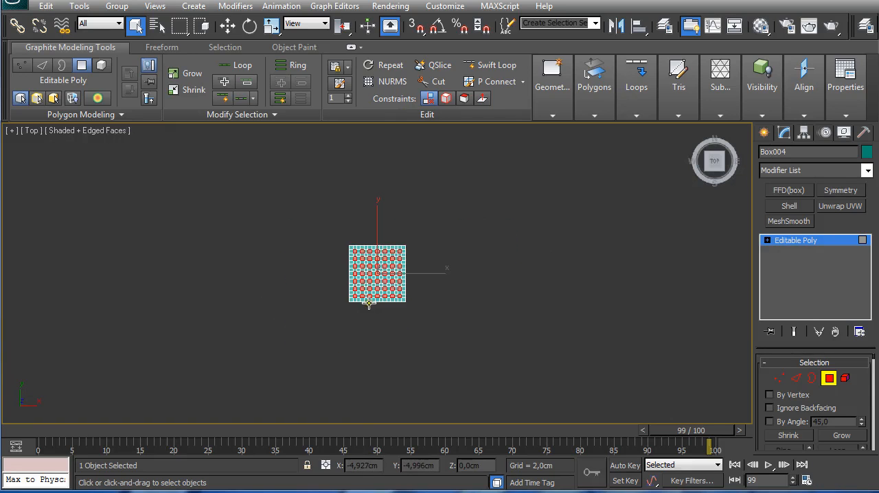
pyautogui.scroll(5, 391, 289)
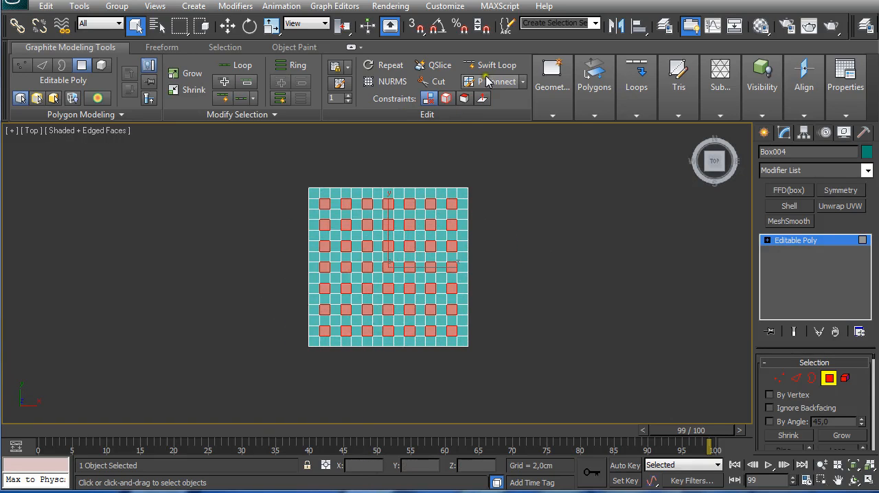
pyautogui.click(594, 116)
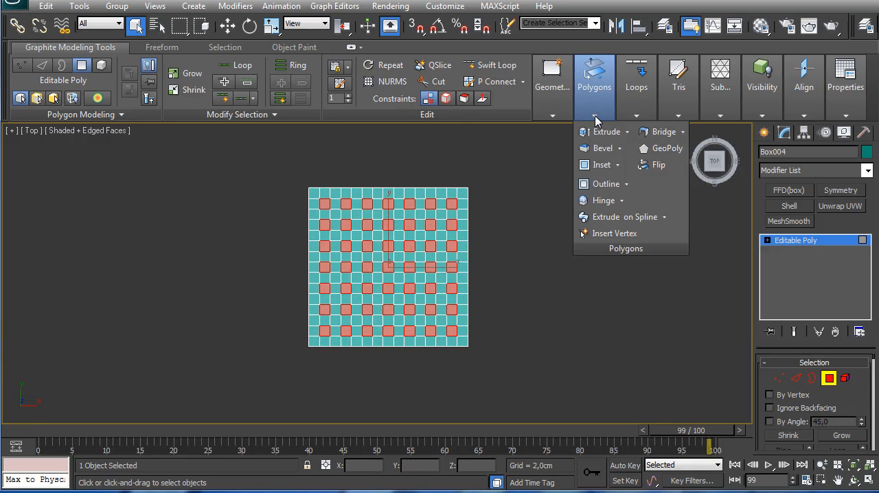
pyautogui.click(663, 135)
pyautogui.scroll(5, 463, 288)
pyautogui.keyDown('alt'); pyautogui.moveTo(469, 288); pyautogui.dragTo(453, 210, button='middle'); pyautogui.keyUp('alt')
pyautogui.keyDown('alt'); pyautogui.moveTo(457, 279); pyautogui.dragTo(480, 284, button='middle'); pyautogui.keyUp('alt')
pyautogui.scroll(3, 479, 284)
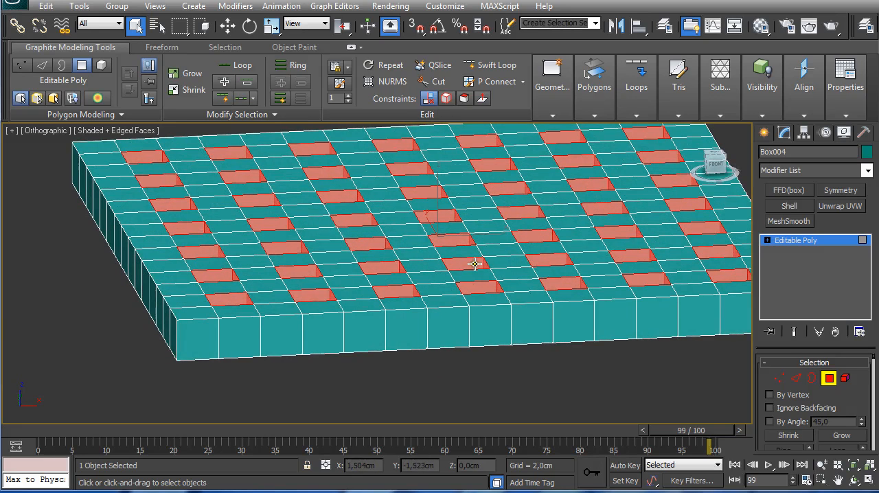
pyautogui.scroll(-4, 431, 232)
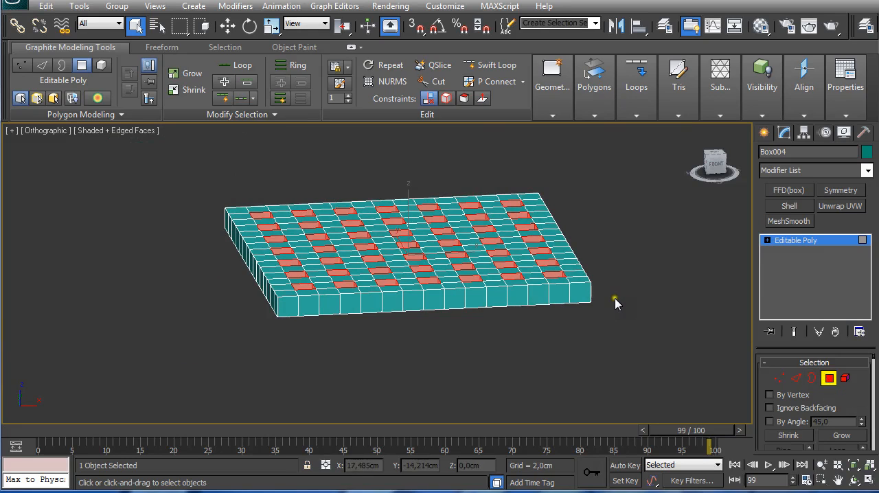
pyautogui.click(829, 378)
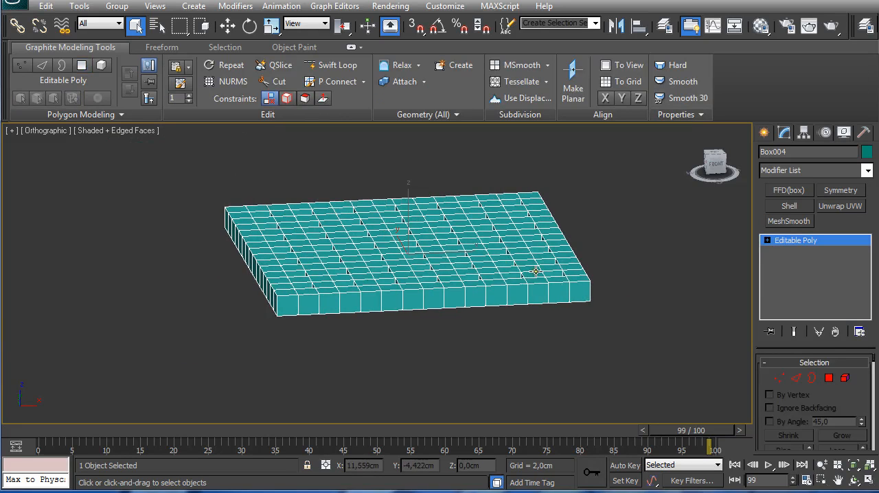
# Step: Make three copies of the perforated panel stacked vertically above it, spaced about 44.7 cm apart
pyautogui.press('f')
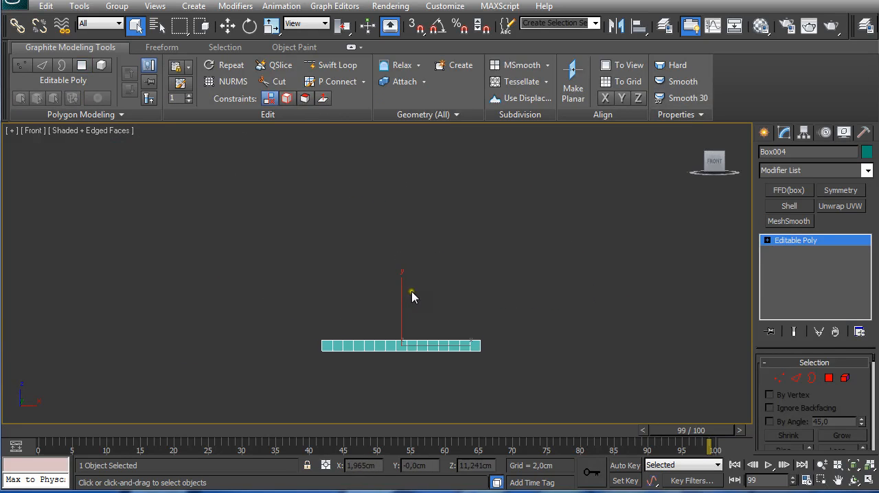
pyautogui.press('w')
pyautogui.moveTo(362, 227); pyautogui.dragTo(393, 305, button='middle')
pyautogui.scroll(-3, 379, 265)
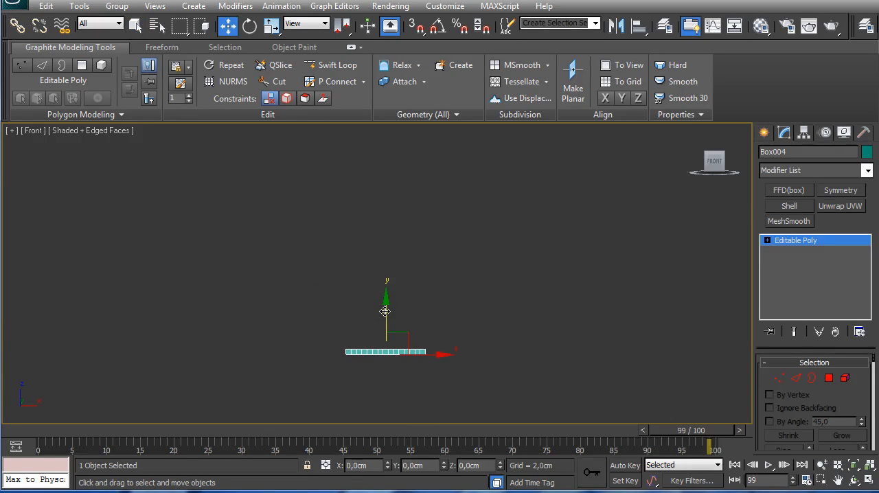
pyautogui.moveTo(386, 318)
pyautogui.keyDown('shift'); pyautogui.mouseDown()
pyautogui.moveTo(387, 224)
pyautogui.moveTo(384, 211)
pyautogui.moveTo(383, 231)
pyautogui.moveTo(377, 200)
pyautogui.mouseUp(); pyautogui.keyUp('shift')
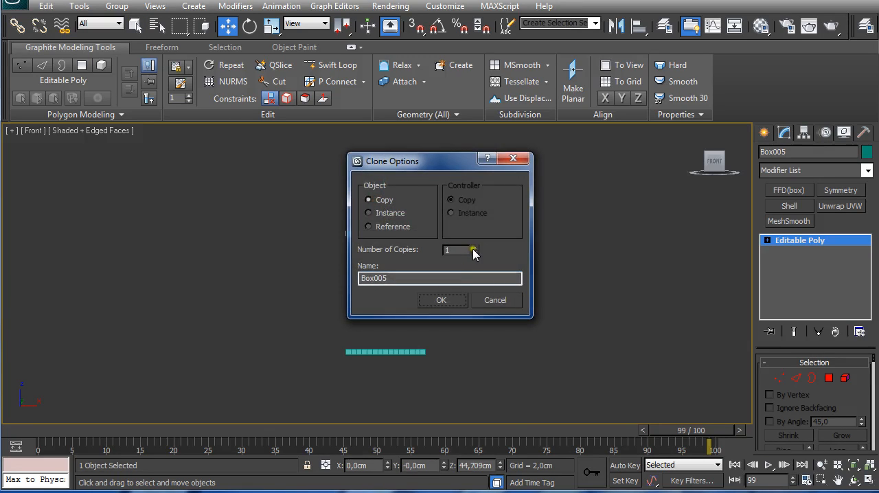
pyautogui.click(474, 249)
pyautogui.click(443, 300)
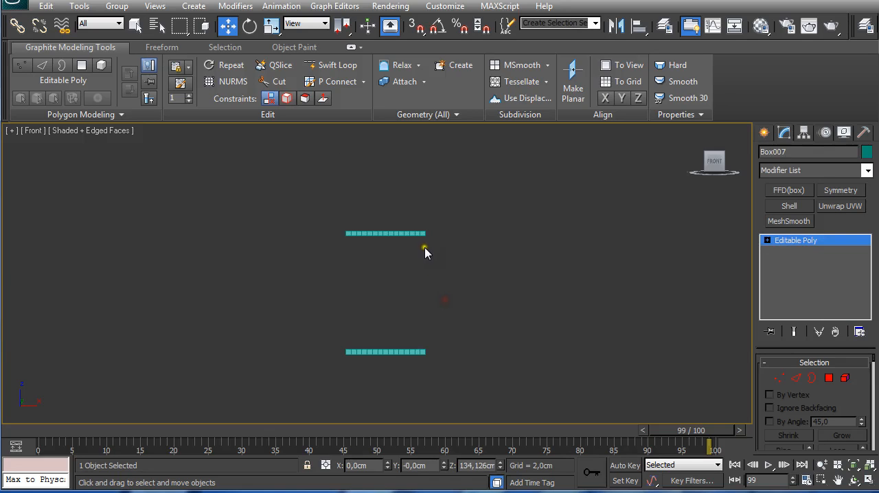
pyautogui.scroll(-3, 425, 253)
pyautogui.moveTo(423, 238); pyautogui.dragTo(428, 293, button='middle')
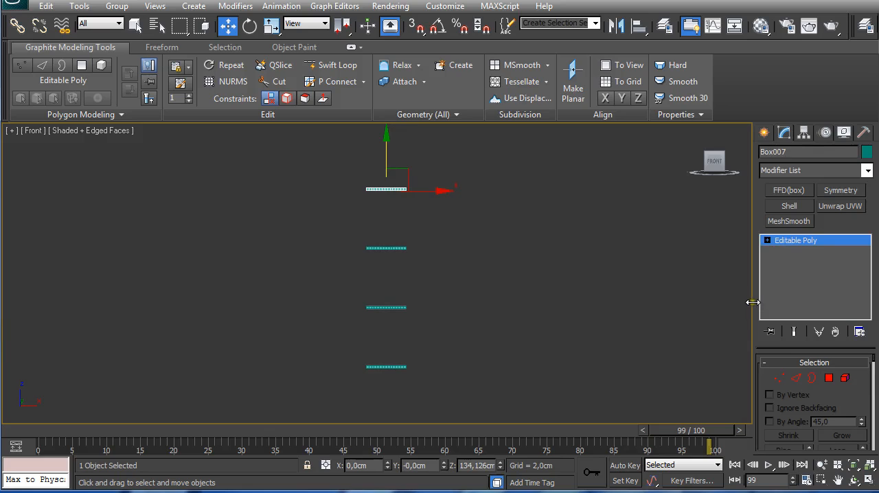
# Step: Attach Box004, Box005 and Box006 to the uppermost panel as one editable poly
pyautogui.moveTo(752, 302); pyautogui.dragTo(677, 293)
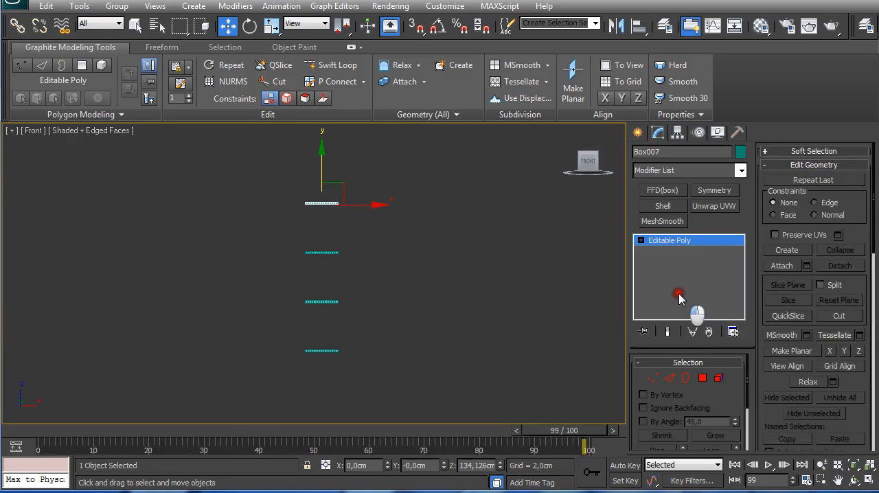
pyautogui.click(807, 267)
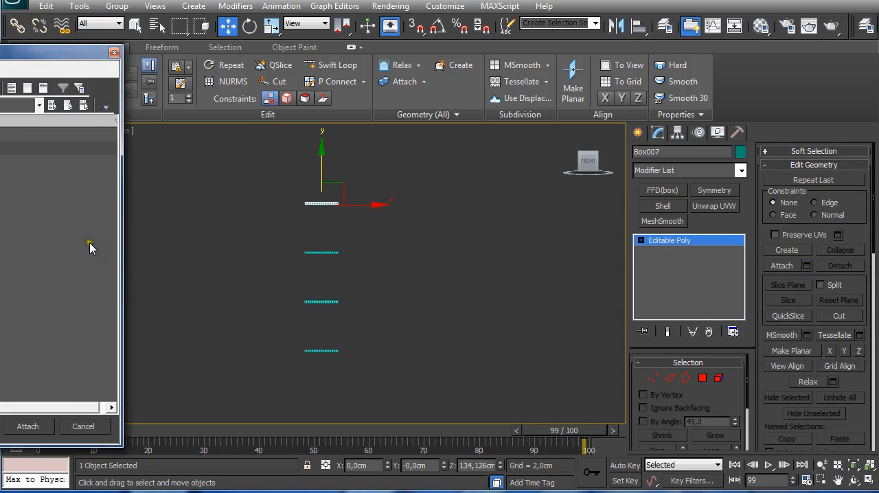
pyautogui.moveTo(2, 53); pyautogui.dragTo(347, 52)
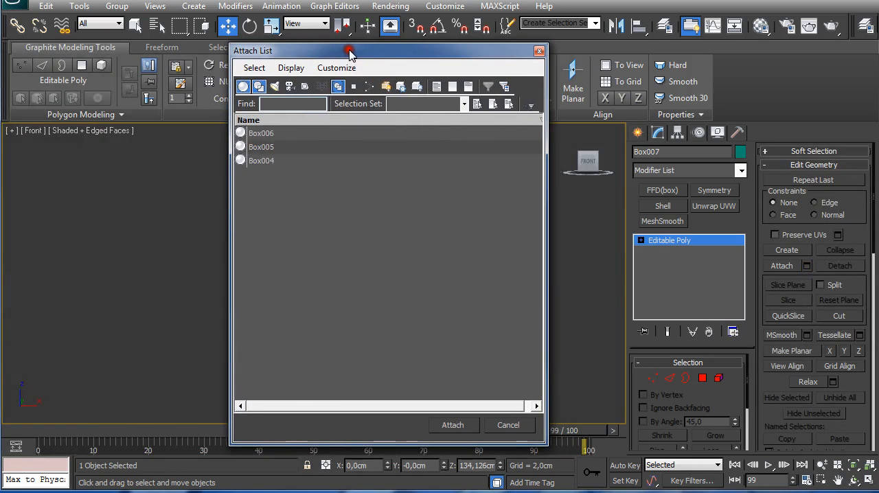
pyautogui.hotkey('ctrl', 'a')
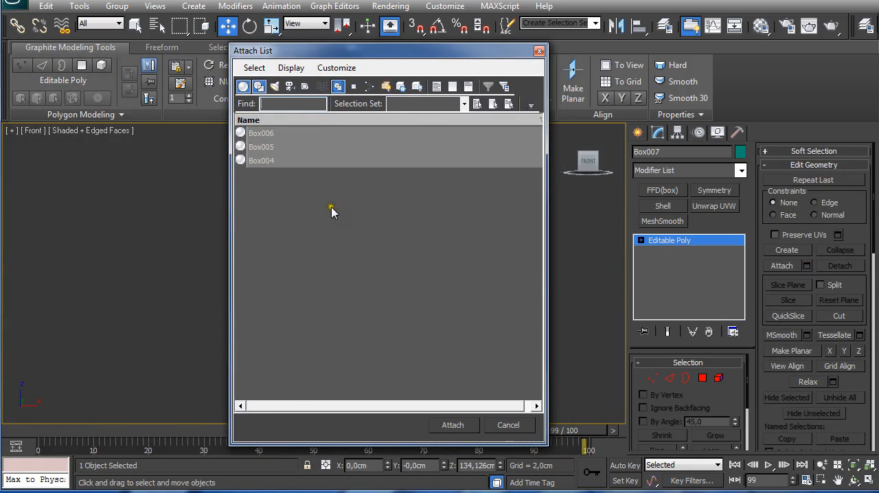
pyautogui.click(453, 426)
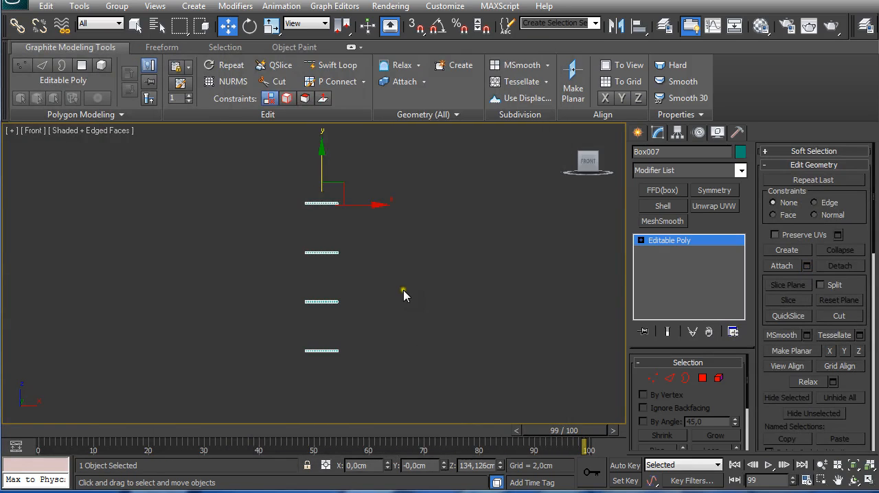
# Step: Select the polygons at all four corners of the stacked shelves from above
pyautogui.press('t')
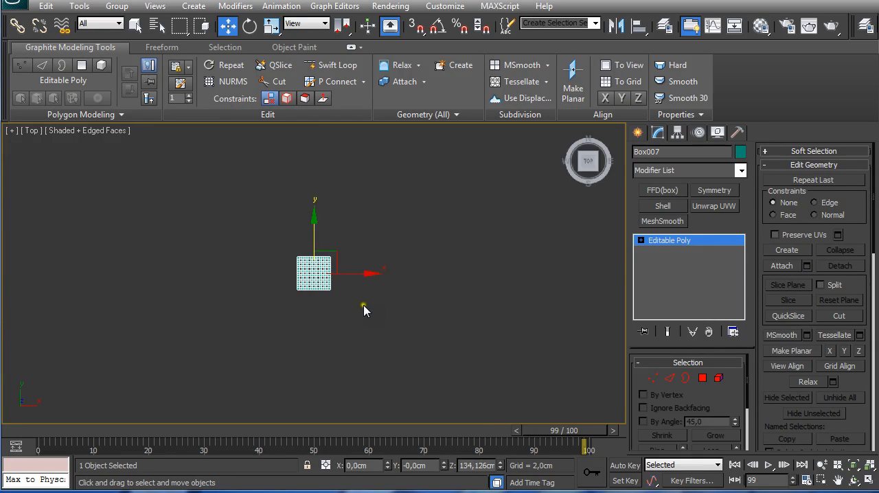
pyautogui.scroll(5, 366, 305)
pyautogui.press('q')
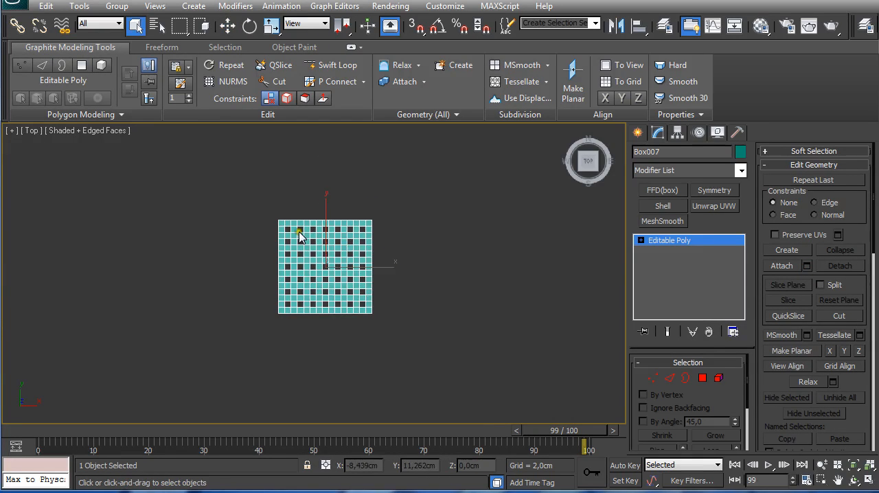
pyautogui.moveTo(295, 230); pyautogui.dragTo(302, 257, button='middle')
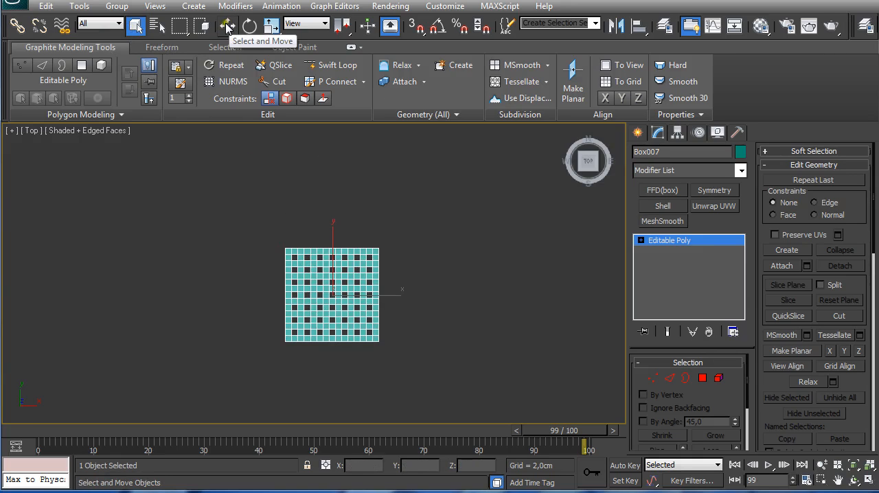
pyautogui.scroll(5, 309, 230)
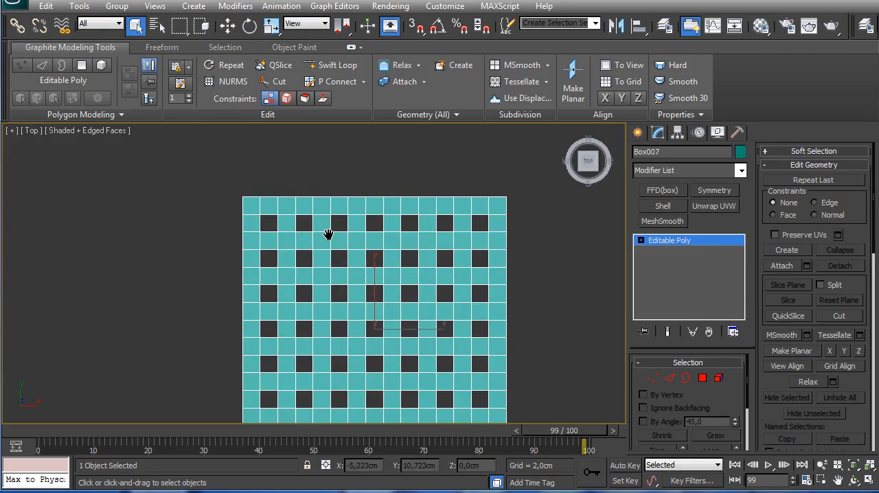
pyautogui.moveTo(328, 235); pyautogui.dragTo(335, 223, button='middle')
pyautogui.click(701, 378)
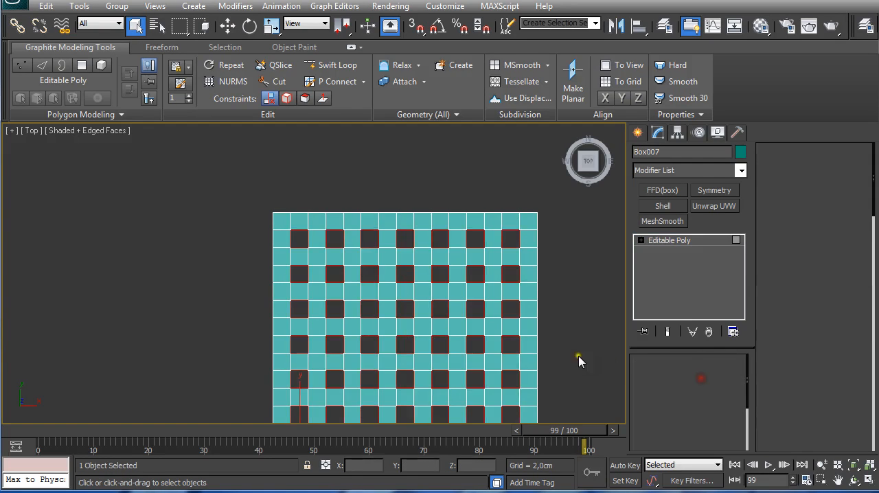
pyautogui.click(279, 220)
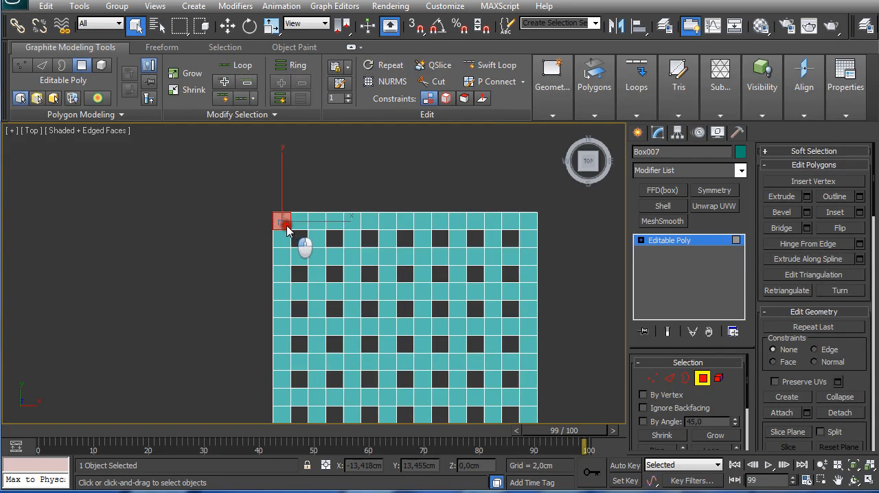
pyautogui.keyDown('ctrl'); pyautogui.click(523, 220); pyautogui.keyUp('ctrl')
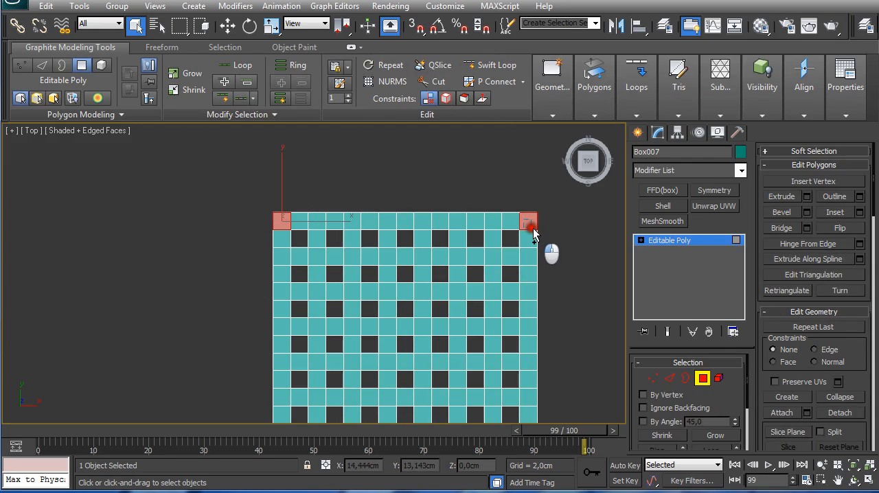
pyautogui.moveTo(276, 394); pyautogui.dragTo(249, 269, button='middle')
pyautogui.keyDown('ctrl'); pyautogui.click(255, 271); pyautogui.keyUp('ctrl')
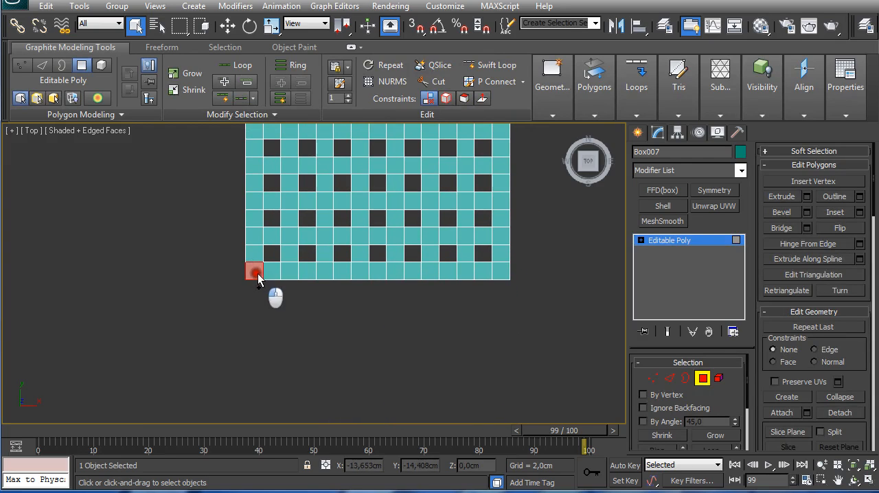
pyautogui.keyDown('ctrl'); pyautogui.click(501, 274); pyautogui.keyUp('ctrl')
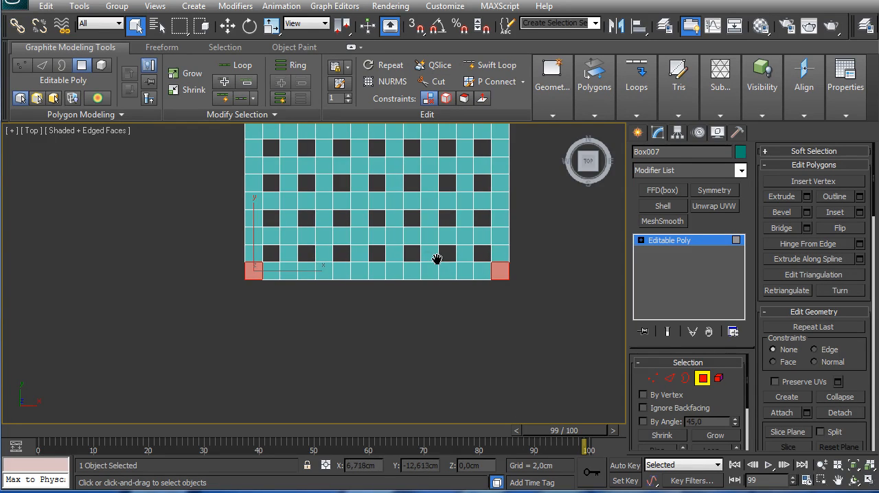
pyautogui.moveTo(416, 251); pyautogui.dragTo(394, 379, button='middle')
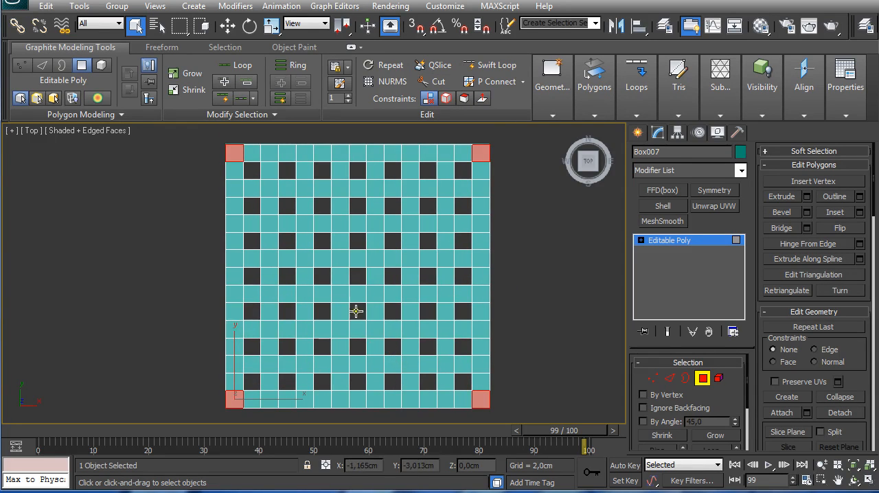
# Step: Deselect the corner polygons on the underside of the lowest shelf, working from the front
pyautogui.press('f')
pyautogui.scroll(-3, 300, 232)
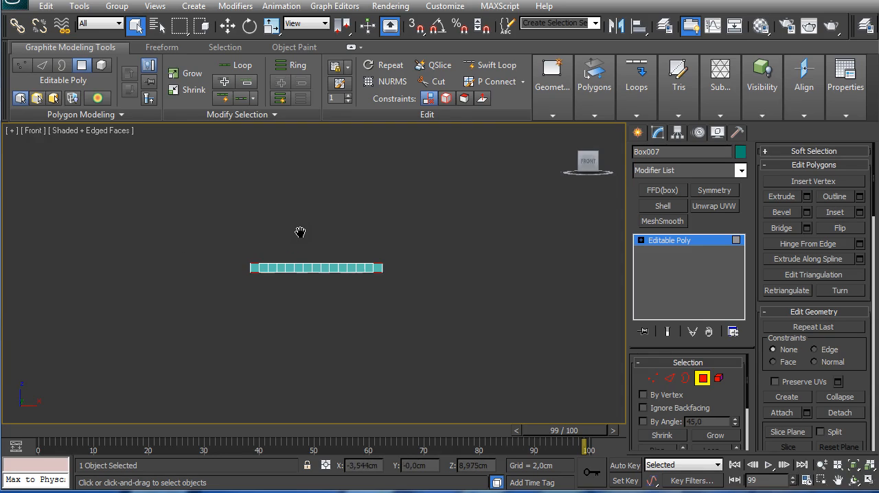
pyautogui.scroll(-2, 300, 221)
pyautogui.moveTo(300, 219); pyautogui.dragTo(302, 277, button='middle')
pyautogui.scroll(1, 305, 276)
pyautogui.moveTo(324, 353); pyautogui.dragTo(324, 233, button='middle')
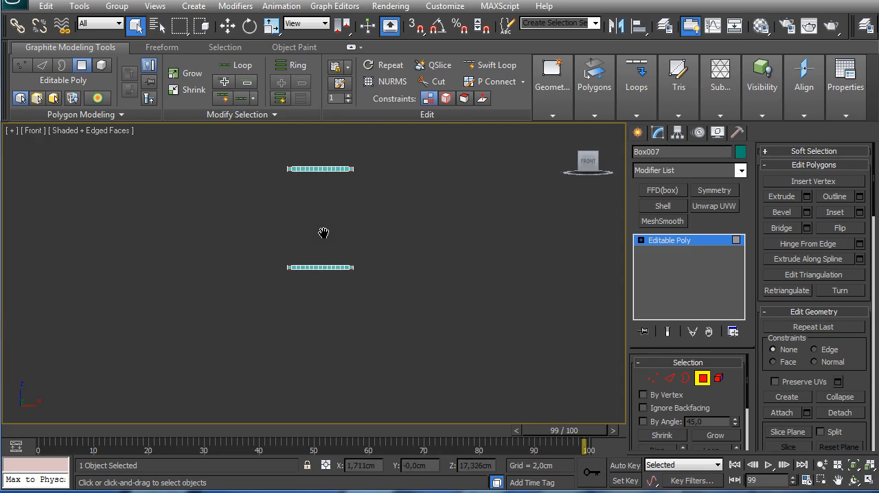
pyautogui.scroll(3, 324, 233)
pyautogui.moveTo(221, 242); pyautogui.dragTo(447, 287)
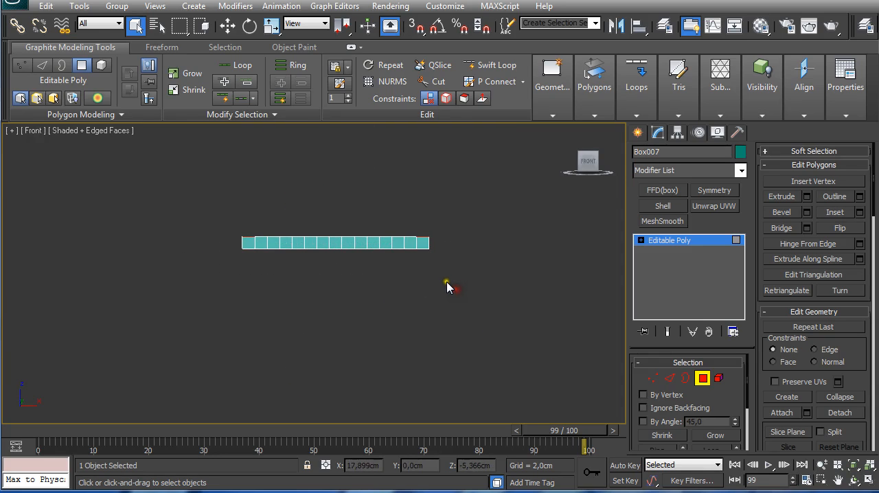
pyautogui.scroll(-3, 375, 243)
pyautogui.scroll(-5, 388, 304)
pyautogui.scroll(-1, 383, 263)
pyautogui.scroll(3, 389, 306)
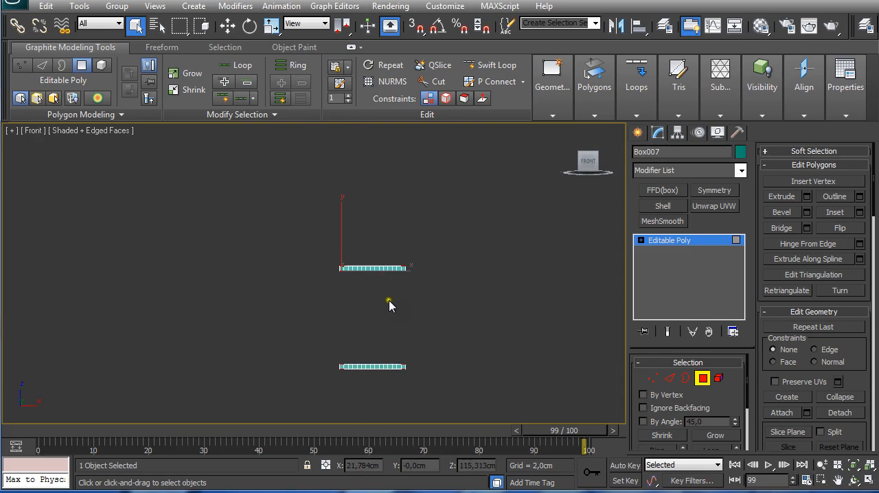
# Step: Deselect the corner polygons on the upper side of the topmost shelf, working from the front
pyautogui.scroll(1, 389, 302)
pyautogui.moveTo(331, 251); pyautogui.dragTo(452, 268)
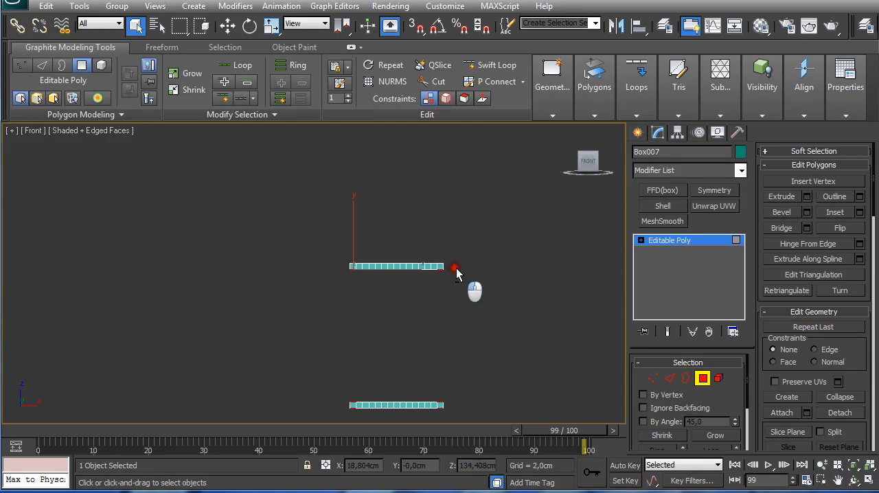
pyautogui.moveTo(457, 273); pyautogui.dragTo(439, 218, button='middle')
pyautogui.scroll(-2, 439, 220)
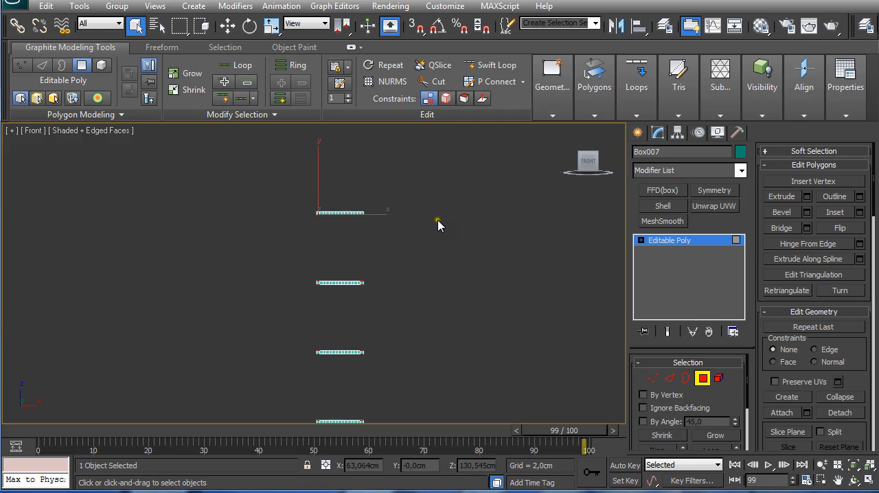
# Step: Bridge the selected corner polygons to form the posts connecting all four shelves
pyautogui.moveTo(595, 118)
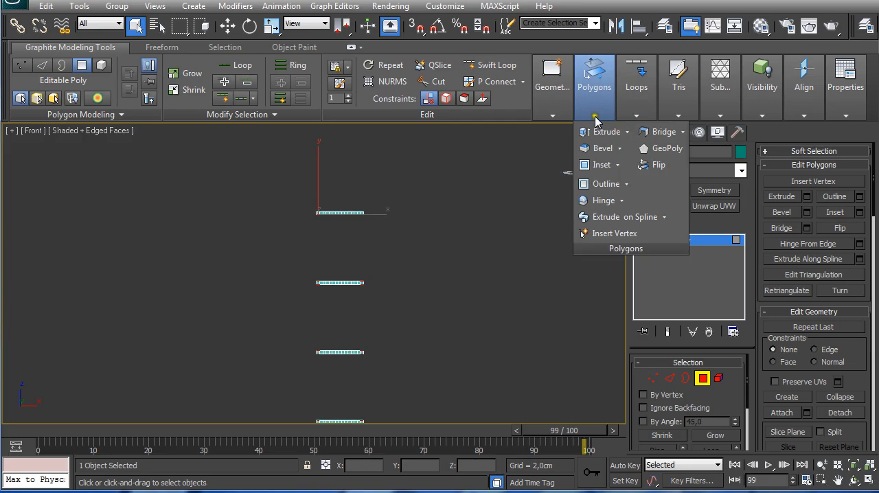
pyautogui.click(636, 133)
pyautogui.keyDown('alt'); pyautogui.moveTo(318, 294); pyautogui.dragTo(363, 317, button='middle'); pyautogui.keyUp('alt')
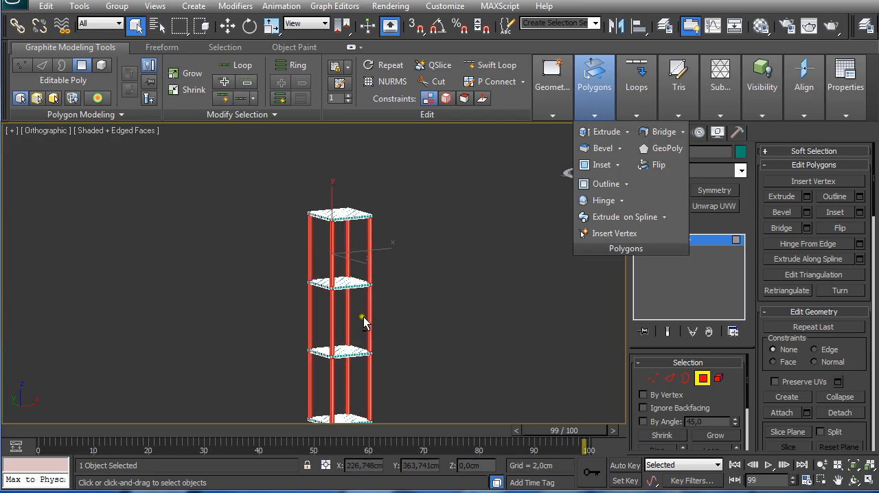
pyautogui.scroll(6, 363, 316)
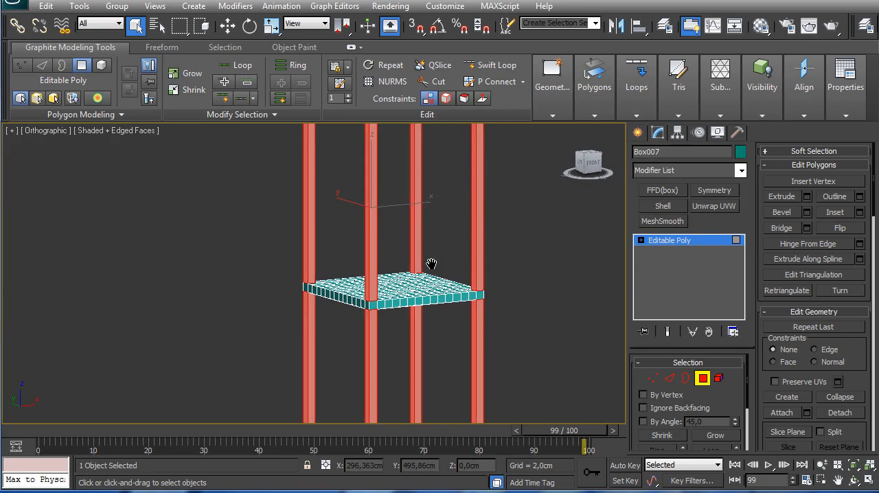
# Step: Select the four corner polygons on the underside of the lowest shelf
pyautogui.scroll(-4, 398, 320)
pyautogui.keyDown('alt'); pyautogui.moveTo(398, 320); pyautogui.dragTo(358, 246, button='middle'); pyautogui.keyUp('alt')
pyautogui.scroll(5, 357, 246)
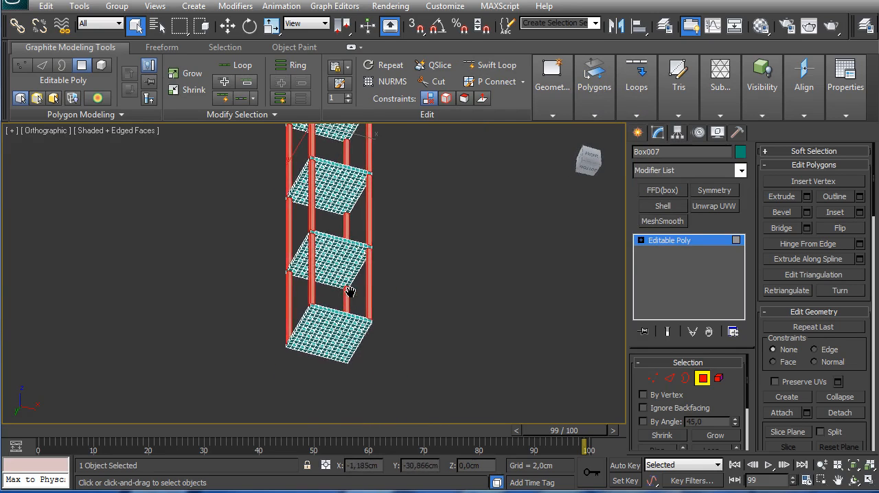
pyautogui.click(304, 235)
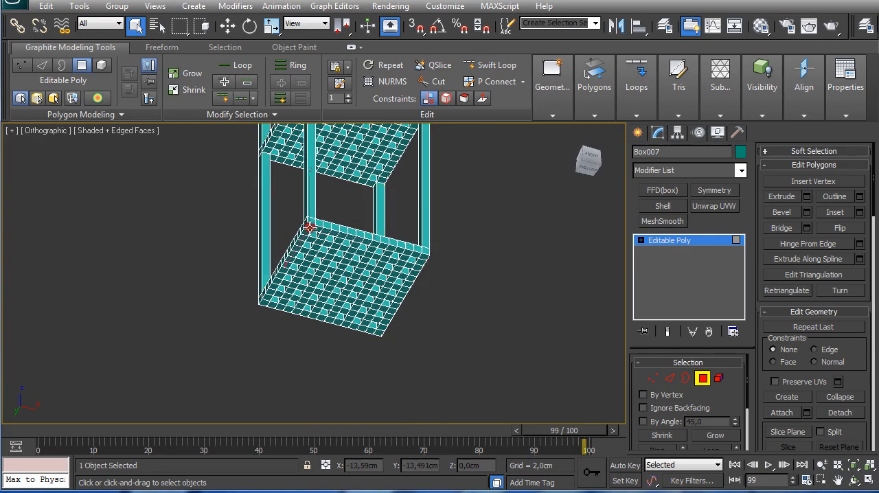
pyautogui.keyDown('ctrl'); pyautogui.click(421, 258); pyautogui.keyUp('ctrl')
pyautogui.keyDown('ctrl'); pyautogui.click(379, 333); pyautogui.keyUp('ctrl')
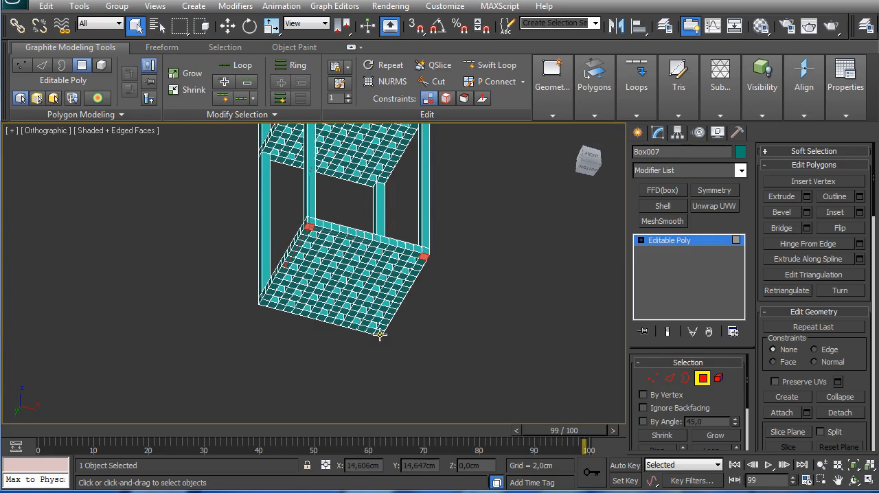
pyautogui.keyDown('ctrl'); pyautogui.click(260, 305); pyautogui.keyUp('ctrl')
# Step: Extrude the four selected corner polygons 10 cm downward to form the shelf's feet
pyautogui.keyDown('alt'); pyautogui.moveTo(365, 251); pyautogui.dragTo(509, 281, button='middle'); pyautogui.keyUp('alt')
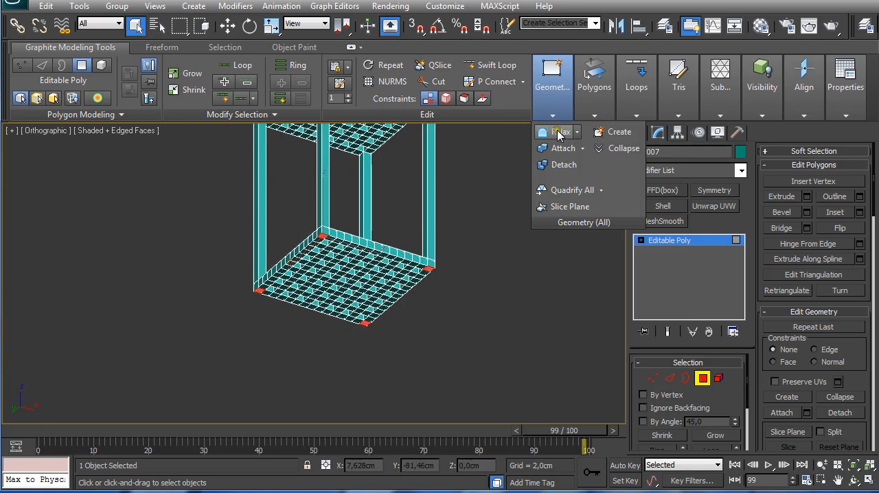
pyautogui.moveTo(595, 118)
pyautogui.click(606, 135)
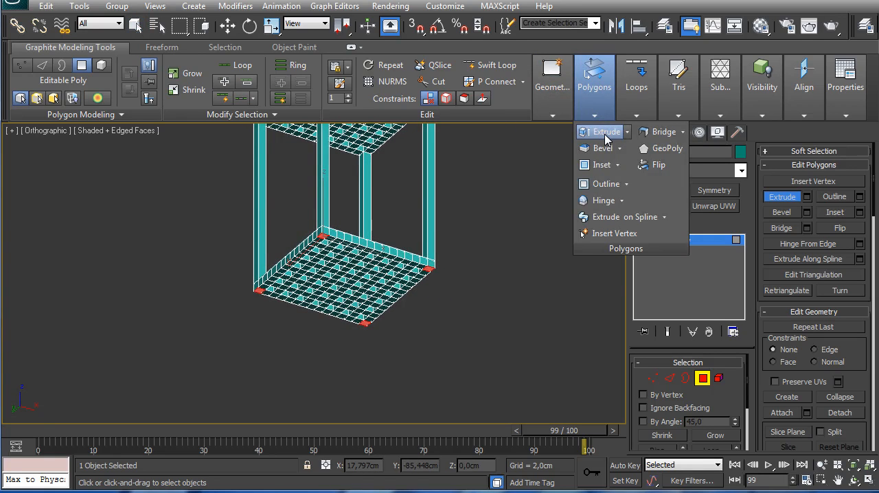
pyautogui.click(601, 135)
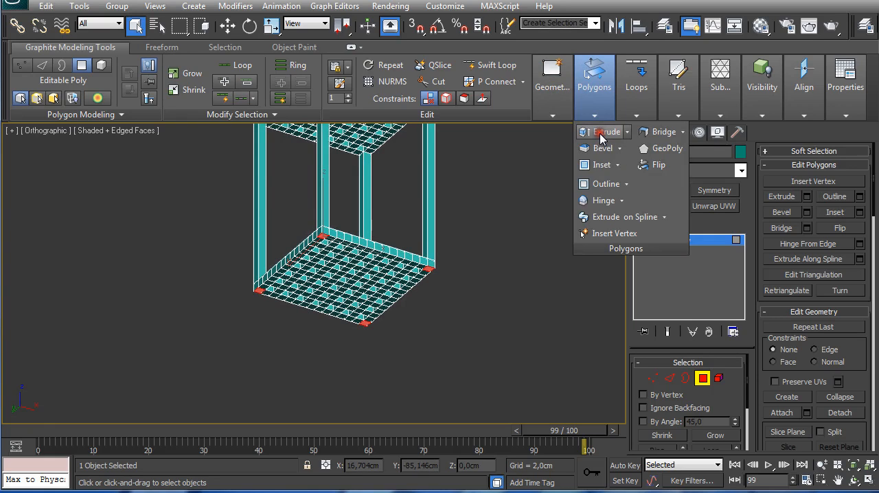
pyautogui.keyDown('shift'); pyautogui.click(601, 137); pyautogui.keyUp('shift')
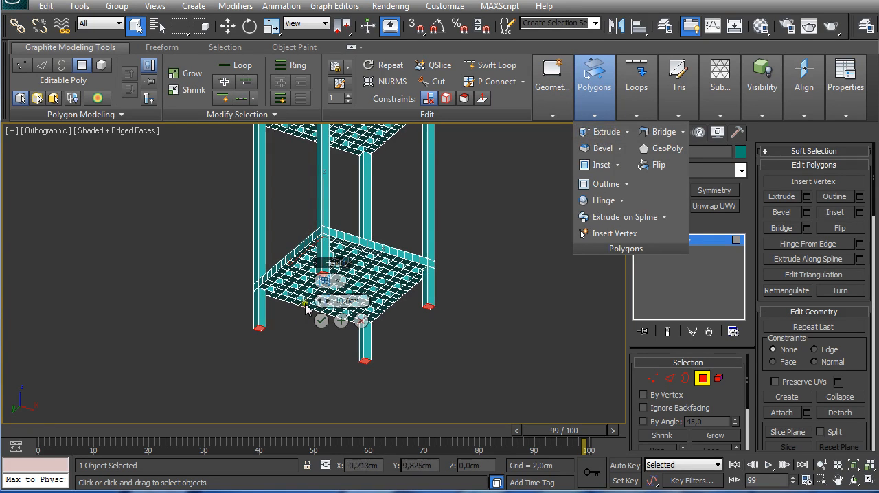
pyautogui.click(320, 321)
pyautogui.moveTo(326, 299)
pyautogui.keyDown('alt'); pyautogui.mouseDown(button='middle')
pyautogui.moveTo(296, 286)
pyautogui.moveTo(315, 311)
pyautogui.moveTo(308, 247)
pyautogui.moveTo(320, 309)
pyautogui.mouseUp(button='middle'); pyautogui.keyUp('alt')
# Step: Change the shelf unit's object color to dark brown-orange from the 3ds Max palette
pyautogui.scroll(-3, 317, 293)
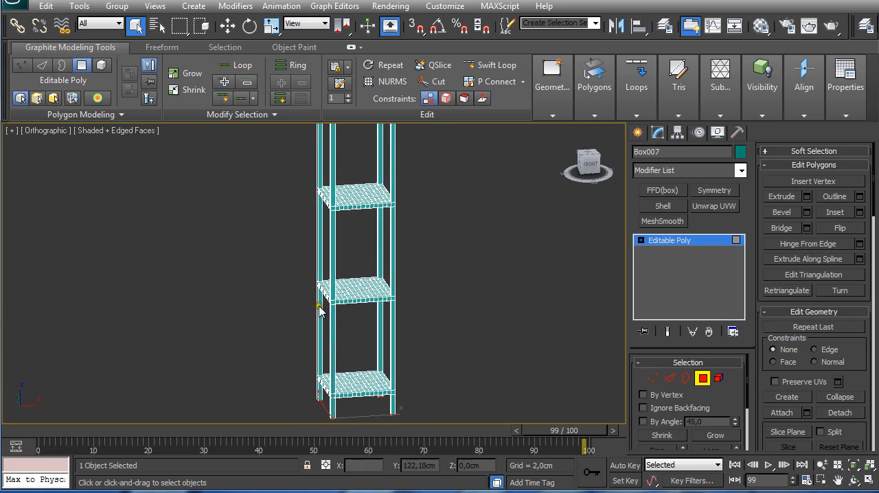
pyautogui.scroll(-2, 313, 279)
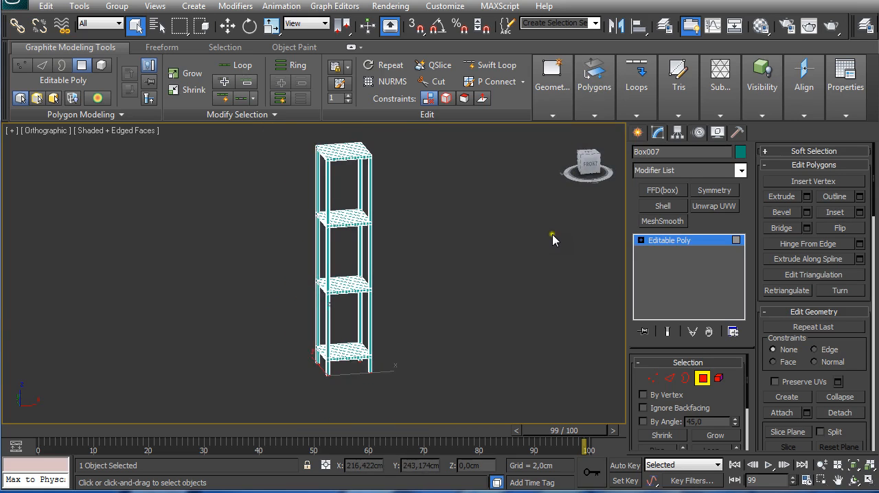
pyautogui.click(740, 151)
pyautogui.click(350, 236)
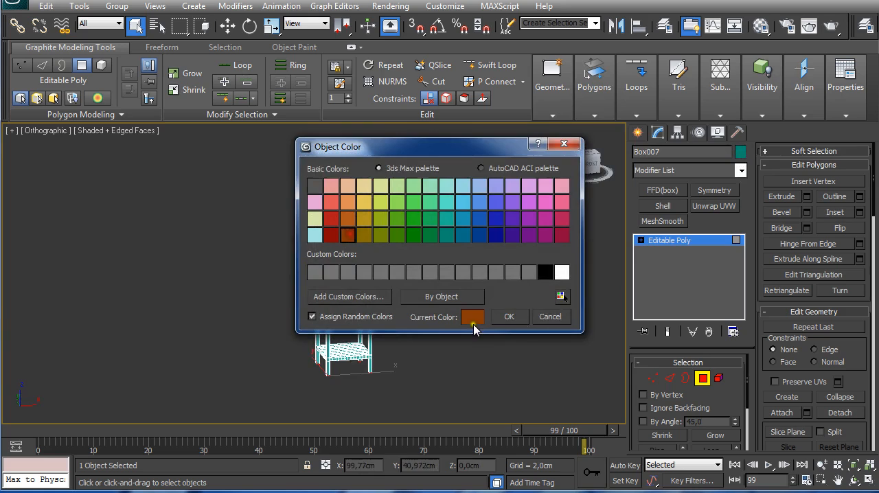
pyautogui.click(509, 317)
pyautogui.moveTo(372, 261)
pyautogui.keyDown('alt'); pyautogui.mouseDown(button='middle')
pyautogui.moveTo(391, 262)
pyautogui.moveTo(378, 261)
pyautogui.mouseUp(button='middle'); pyautogui.keyUp('alt')
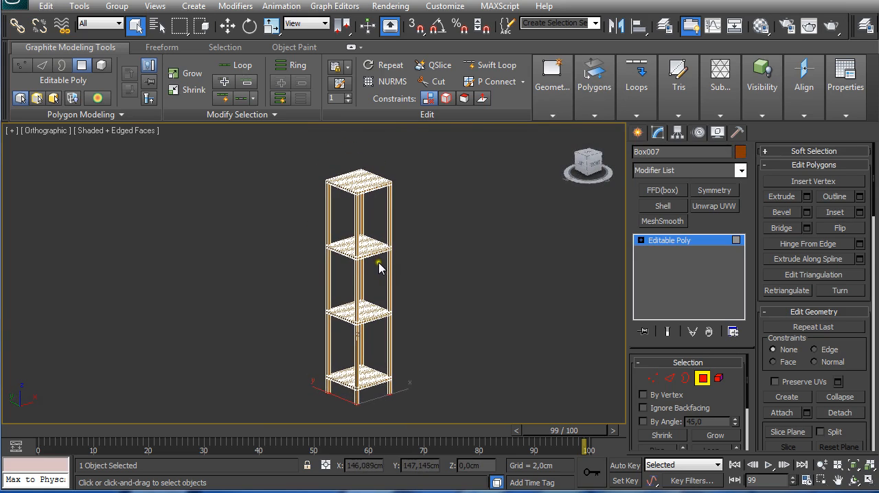
pyautogui.scroll(2, 381, 266)
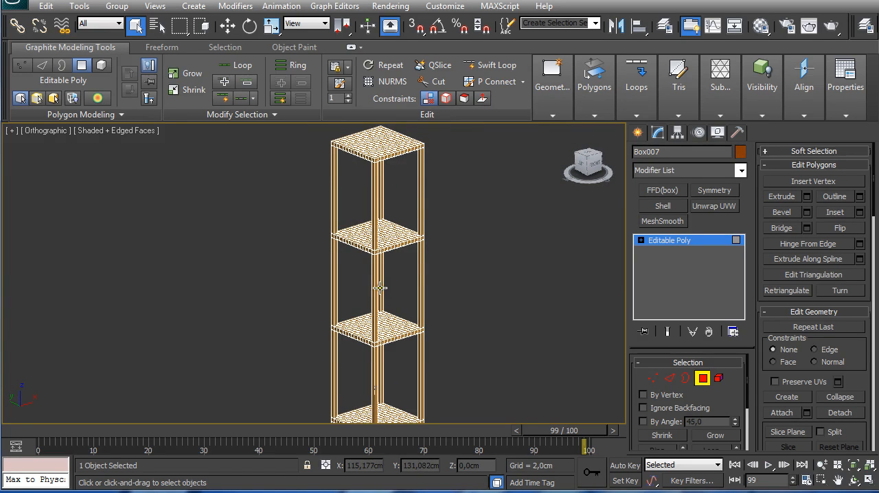
pyautogui.scroll(-4, 364, 274)
# Step: Leave polygon editing and move the whole shelf unit aside along X to about 135.7 cm
pyautogui.click(702, 378)
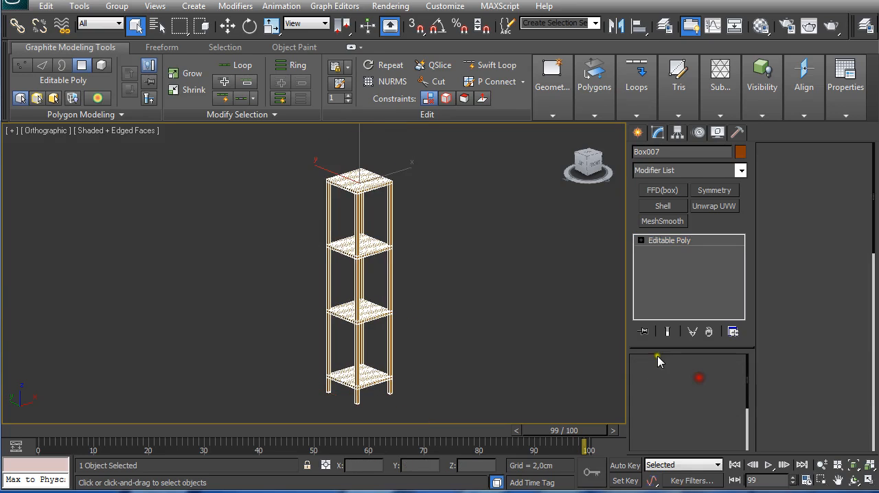
pyautogui.press('w')
pyautogui.moveTo(379, 180); pyautogui.dragTo(534, 125)
pyautogui.press('t')
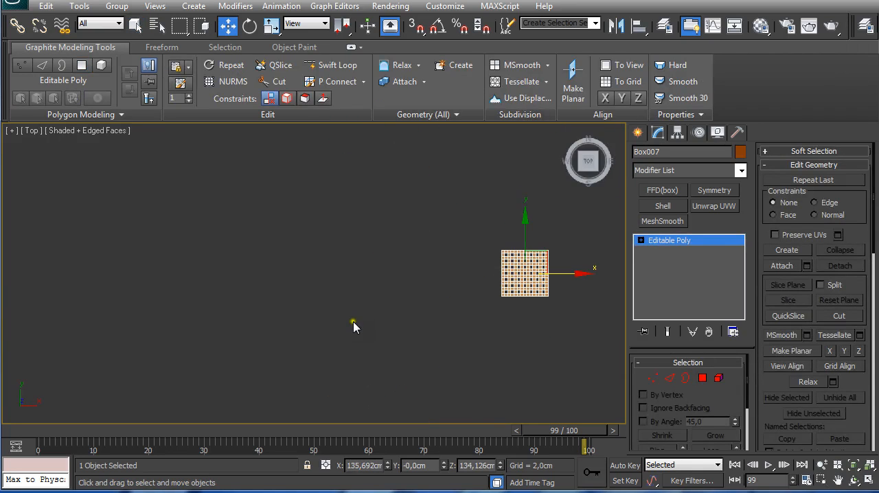
pyautogui.moveTo(415, 320); pyautogui.dragTo(332, 315, button='middle')
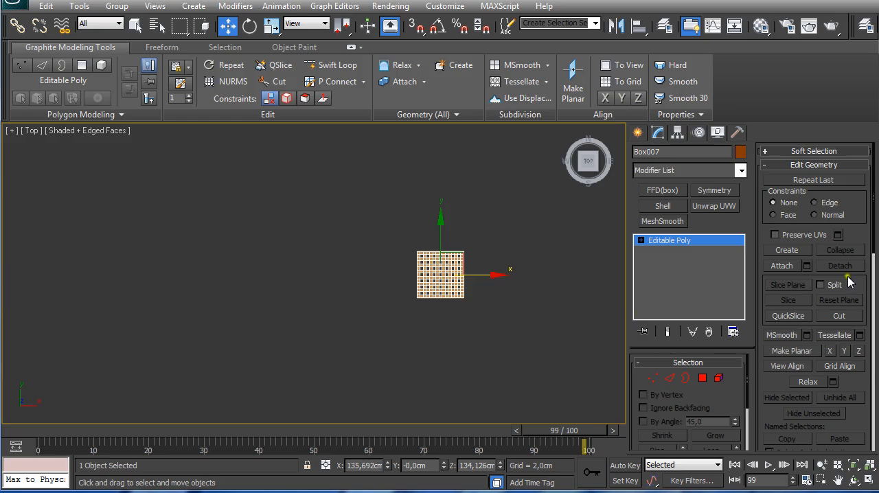
# Step: Create a box at the origin with length 50 cm, width 70 cm, height 2 cm, 25 length segments and 37 width segments
pyautogui.click(638, 132)
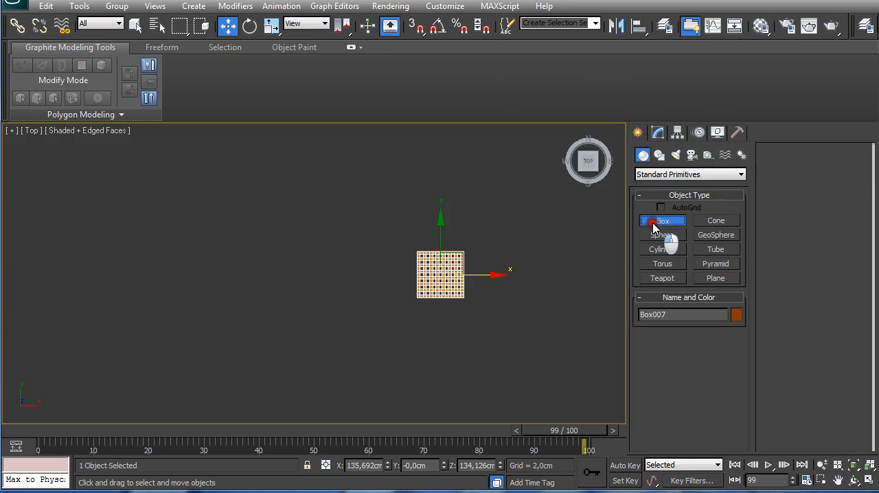
pyautogui.click(656, 226)
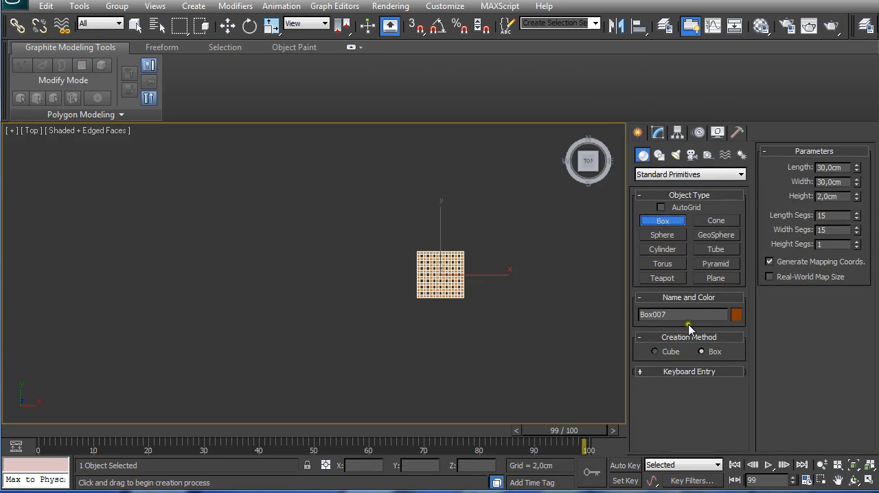
pyautogui.click(668, 373)
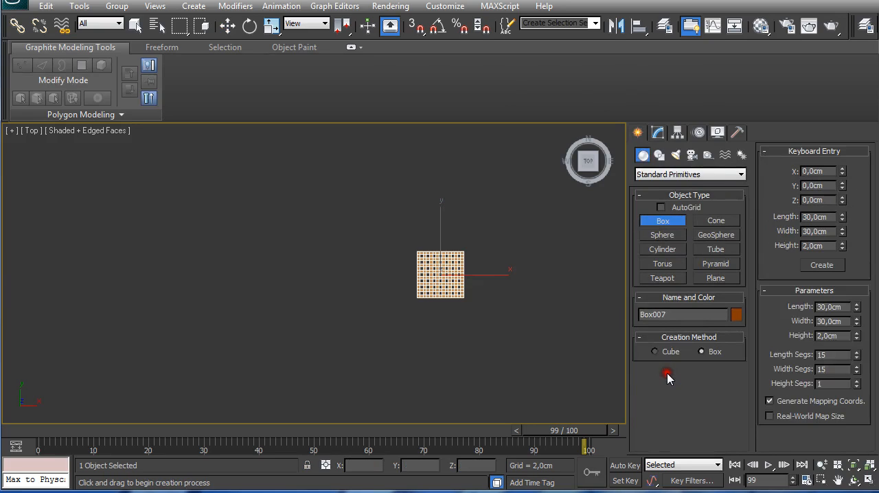
pyautogui.doubleClick(817, 217)
pyautogui.press('Tab')
pyautogui.write('70')
pyautogui.doubleClick(838, 355)
pyautogui.click(813, 266)
pyautogui.scroll(3, 341, 274)
pyautogui.moveTo(240, 265); pyautogui.dragTo(366, 280, button='middle')
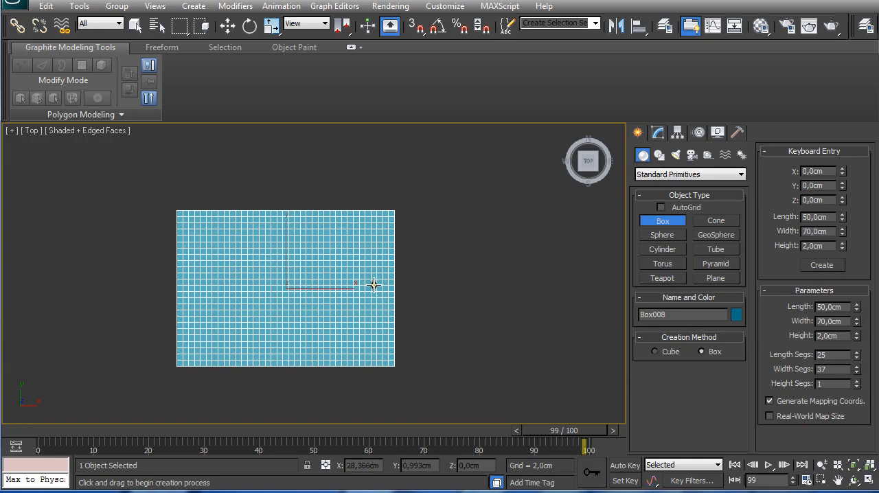
# Step: End box creation and convert the new 50 × 70 cm box to an editable poly
pyautogui.rightClick(328, 300)
pyautogui.rightClick(328, 300)
pyautogui.moveTo(392, 429)
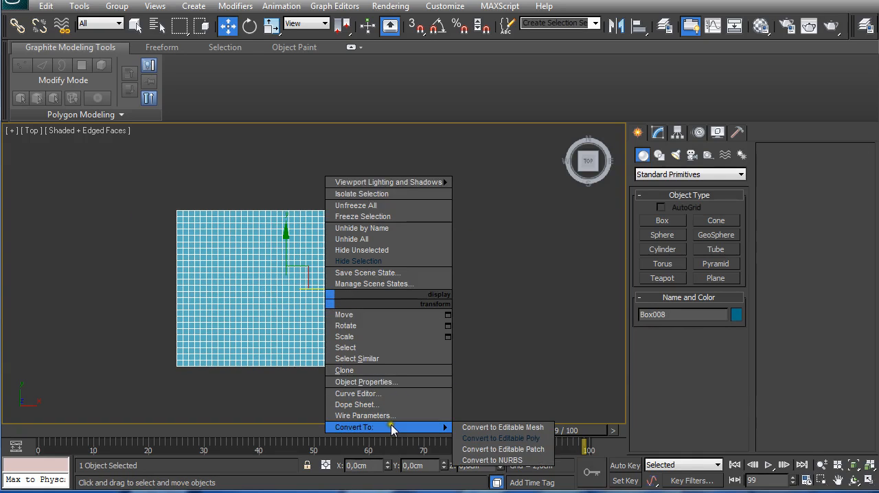
pyautogui.click(501, 438)
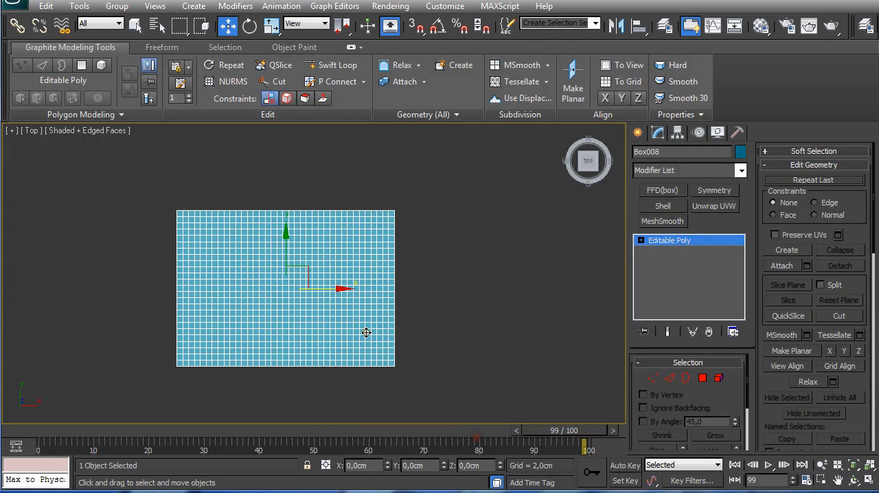
# Step: Select alternating polygon rows on the new panel by expanding one edge near its corner with Dot Loop and Dot Ring and converting to polygons
pyautogui.scroll(3, 366, 333)
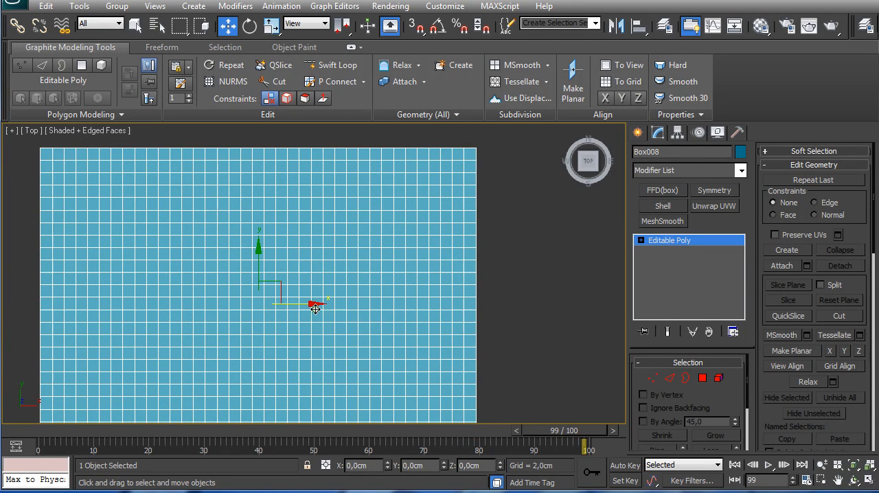
pyautogui.click(668, 378)
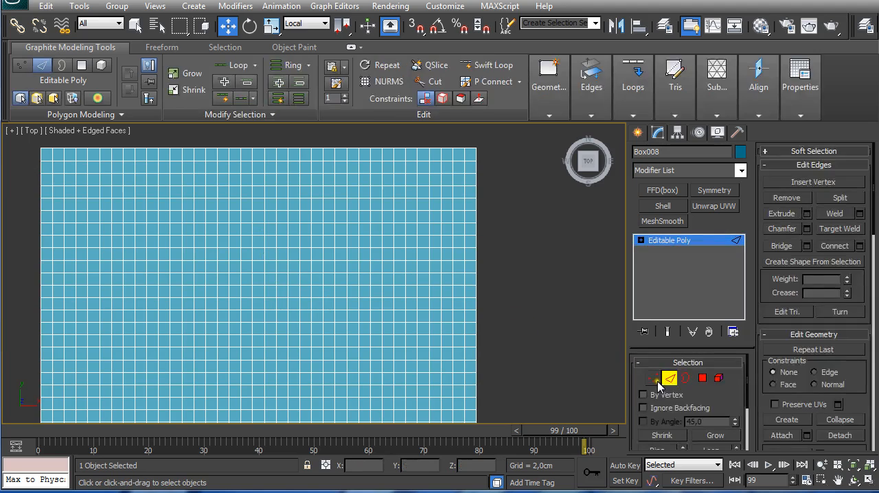
pyautogui.click(52, 165)
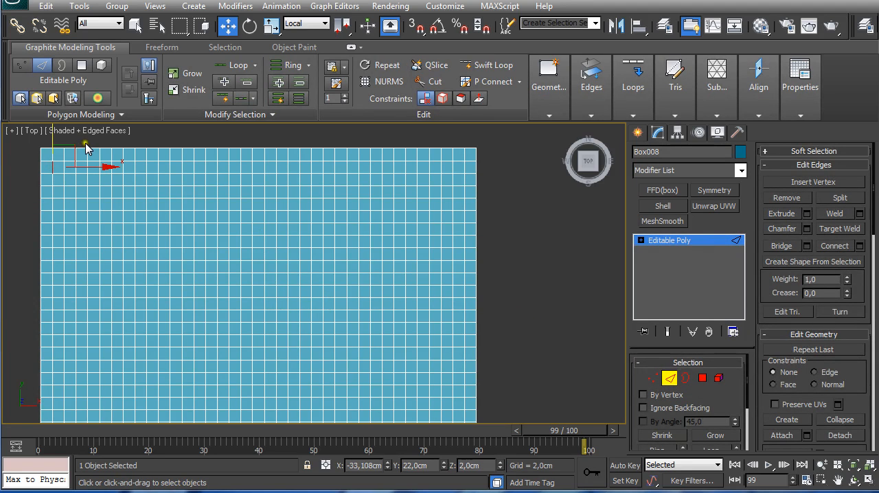
pyautogui.press('q')
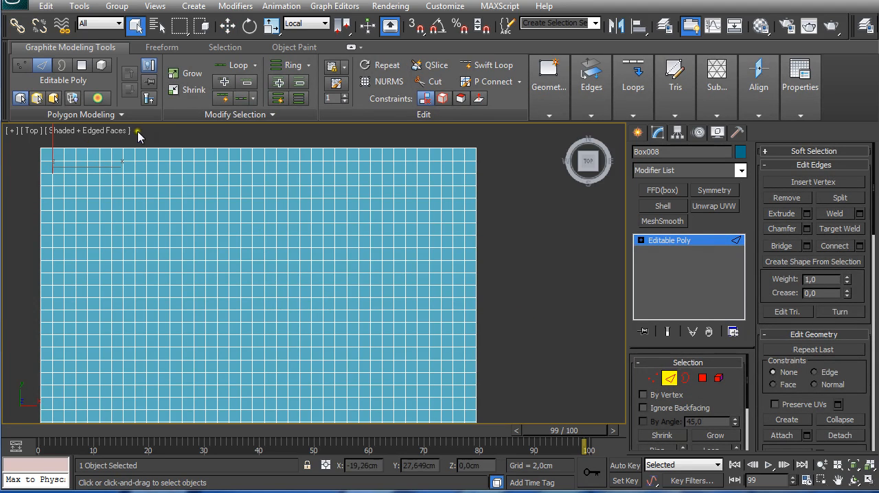
pyautogui.click(240, 99)
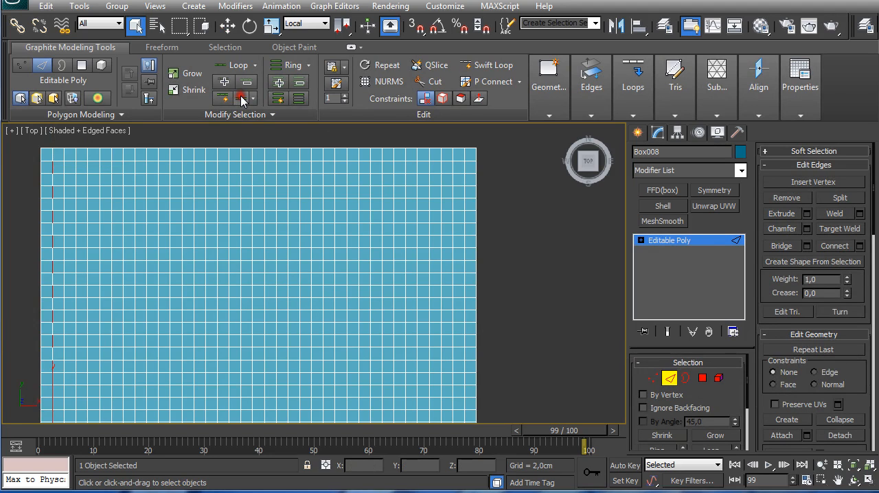
pyautogui.click(298, 99)
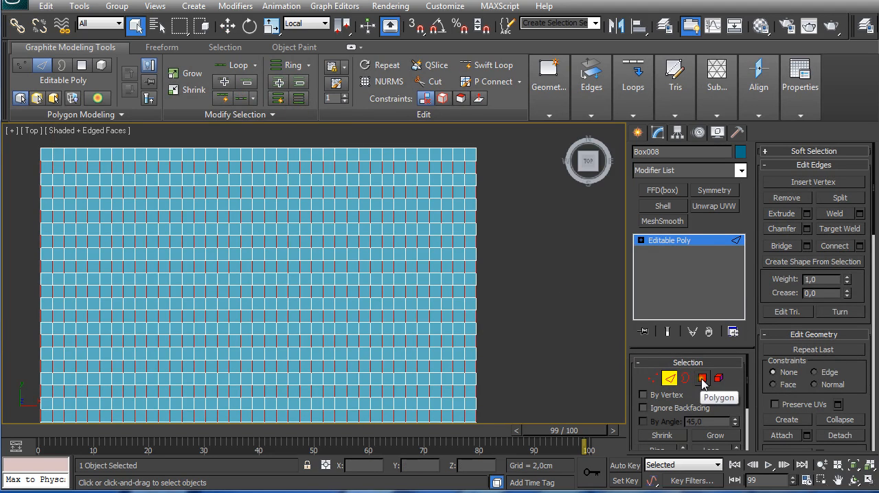
pyautogui.keyDown('ctrl'); pyautogui.click(702, 378); pyautogui.keyUp('ctrl')
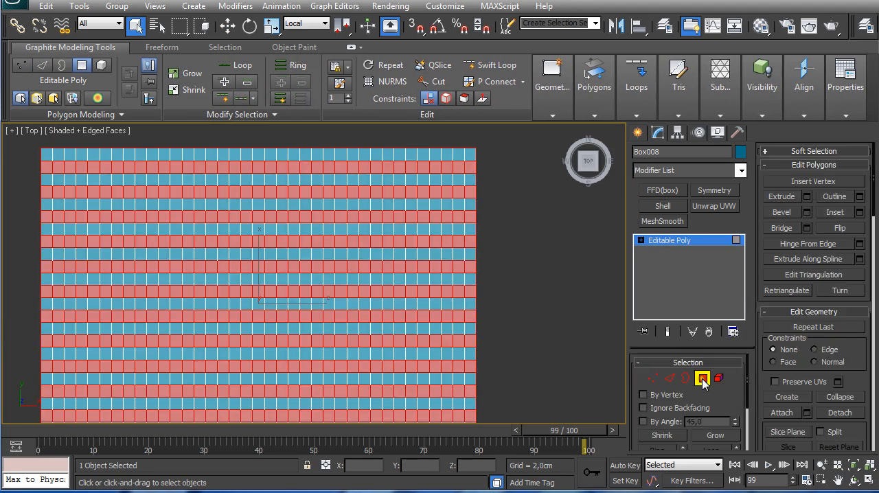
# Step: Deselect the polygons along the panel's outer edge so the selected rows stop one cell inside the border
pyautogui.scroll(-2, 416, 303)
pyautogui.moveTo(374, 278); pyautogui.dragTo(392, 270, button='middle')
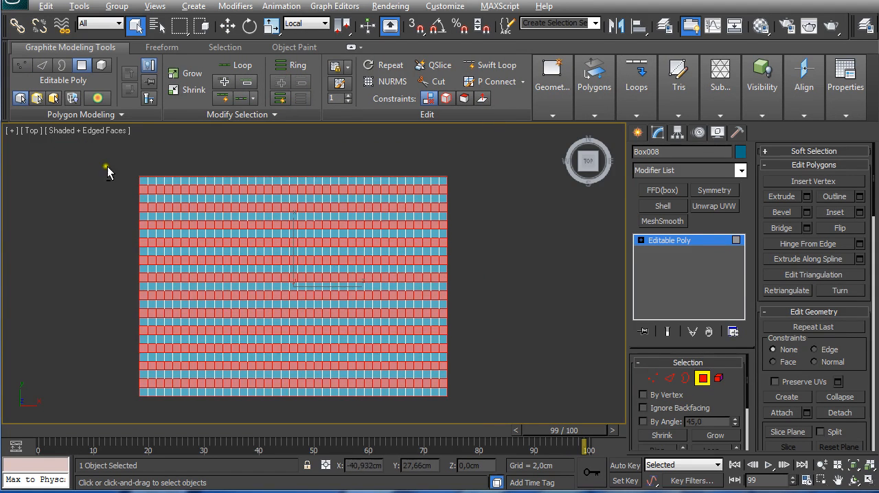
pyautogui.moveTo(115, 163); pyautogui.dragTo(450, 179)
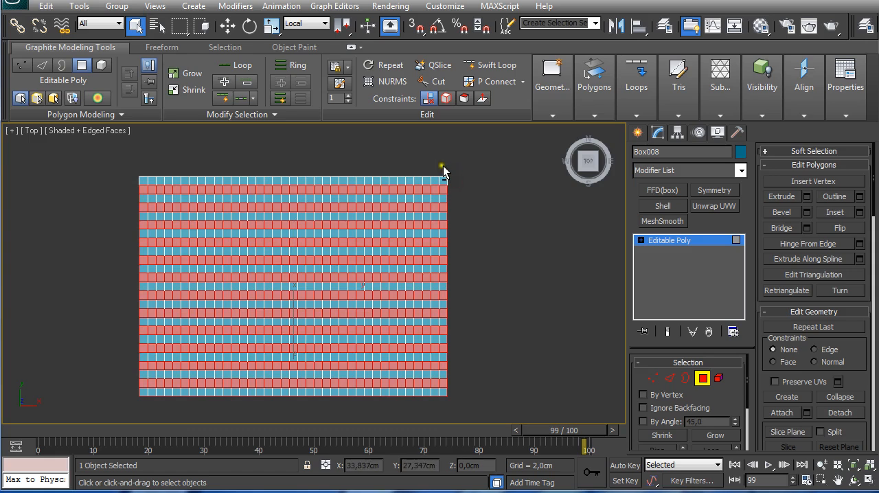
pyautogui.keyDown('alt'); pyautogui.moveTo(443, 166); pyautogui.dragTo(89, 403); pyautogui.keyUp('alt')
pyautogui.keyDown('alt'); pyautogui.moveTo(118, 170); pyautogui.dragTo(145, 395); pyautogui.keyUp('alt')
# Step: Deselect every other column across the selected rows, leaving a regular grid of single polygons over the panel
pyautogui.keyDown('alt'); pyautogui.moveTo(159, 182); pyautogui.dragTo(169, 421); pyautogui.keyUp('alt')
pyautogui.keyDown('alt'); pyautogui.moveTo(177, 222); pyautogui.dragTo(199, 224); pyautogui.keyUp('alt')
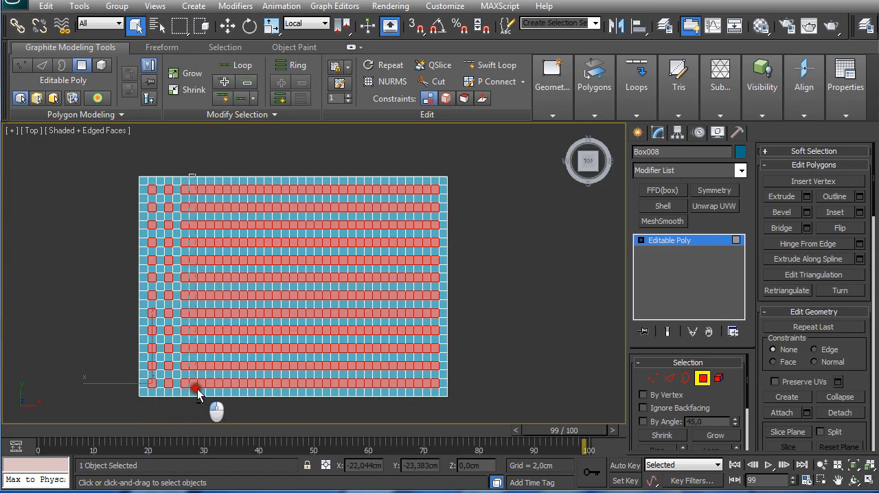
pyautogui.keyDown('alt'); pyautogui.moveTo(197, 389); pyautogui.dragTo(262, 402); pyautogui.keyUp('alt')
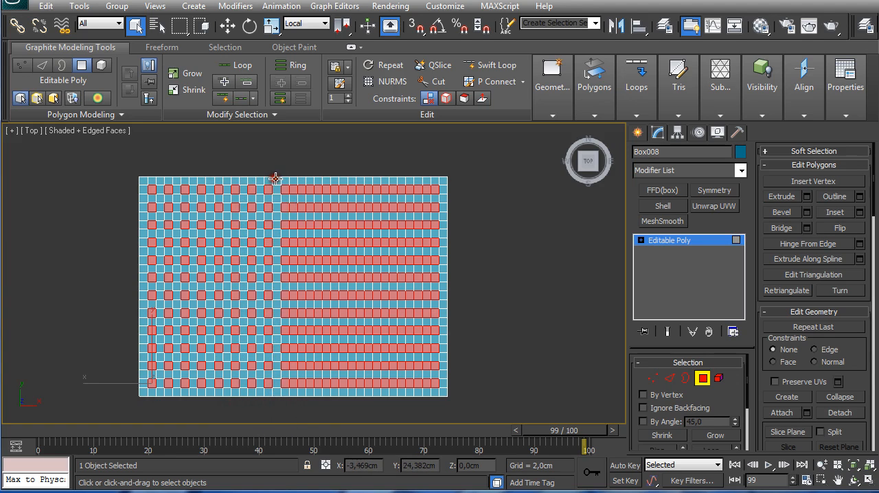
pyautogui.keyDown('alt'); pyautogui.moveTo(293, 177); pyautogui.dragTo(312, 396); pyautogui.keyUp('alt')
pyautogui.keyDown('alt'); pyautogui.moveTo(330, 171); pyautogui.dragTo(401, 402); pyautogui.keyUp('alt')
pyautogui.keyDown('alt'); pyautogui.moveTo(406, 399); pyautogui.dragTo(429, 404); pyautogui.keyUp('alt')
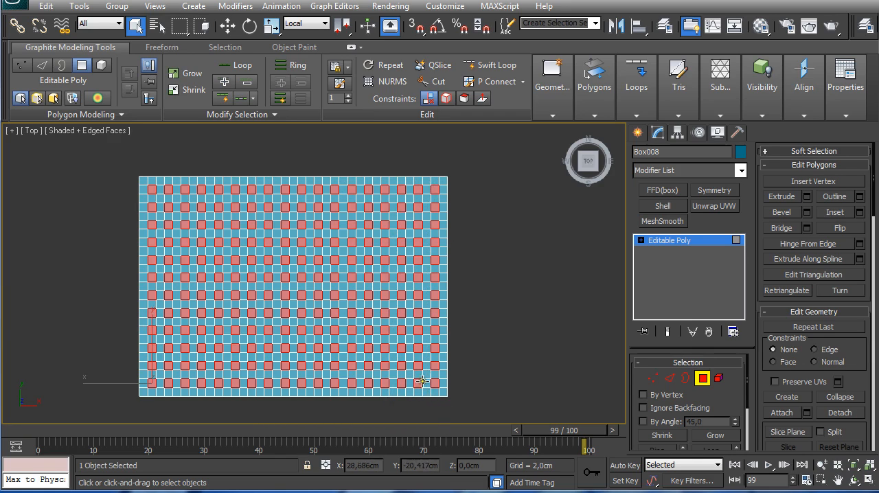
# Step: Try to bridge the whole grid of selected polygons through the panel's thickness
pyautogui.keyDown('alt'); pyautogui.moveTo(321, 281); pyautogui.dragTo(314, 255, button='middle'); pyautogui.keyUp('alt')
pyautogui.click(594, 79)
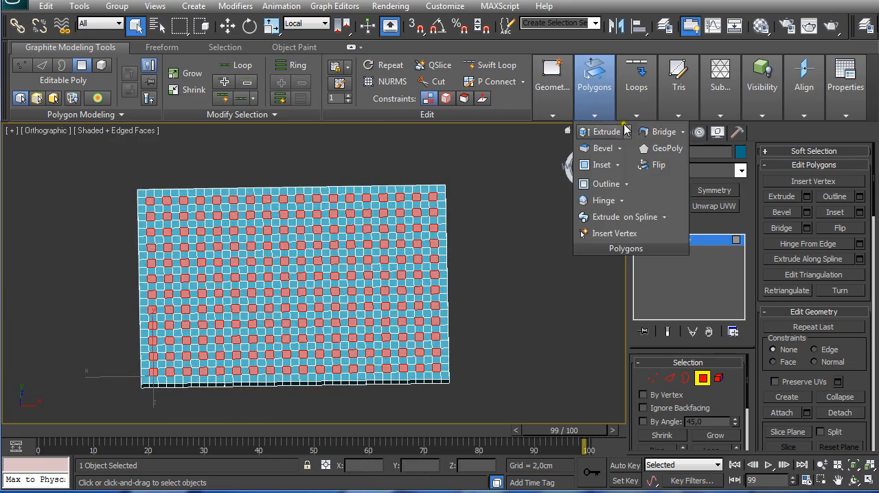
pyautogui.click(661, 138)
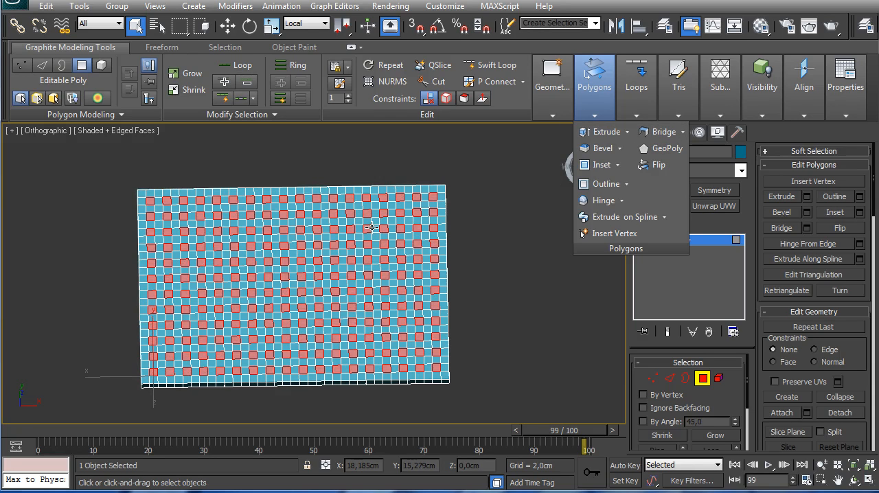
pyautogui.press('t')
pyautogui.press('z')
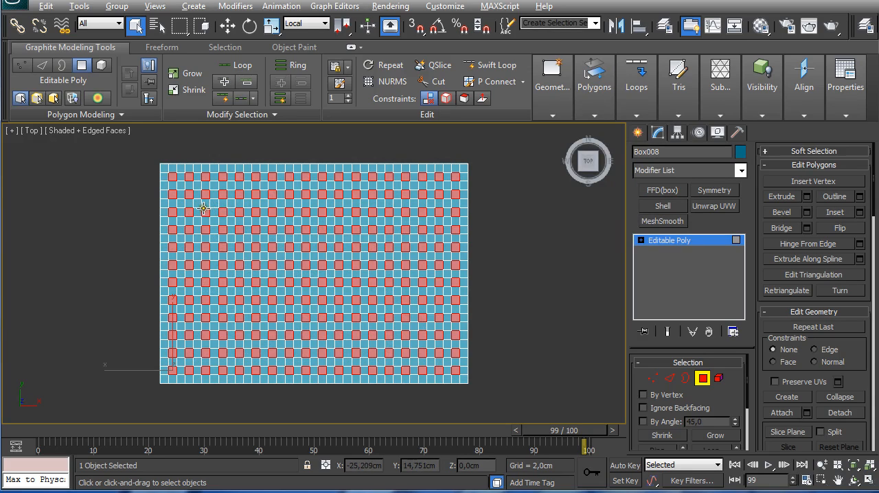
# Step: Deselect the grid's inner polygons, keeping two rings around the border, and bridge the remaining ones into through-holes
pyautogui.click(429, 340)
pyautogui.keyDown('alt'); pyautogui.moveTo(429, 341); pyautogui.dragTo(431, 340); pyautogui.keyUp('alt')
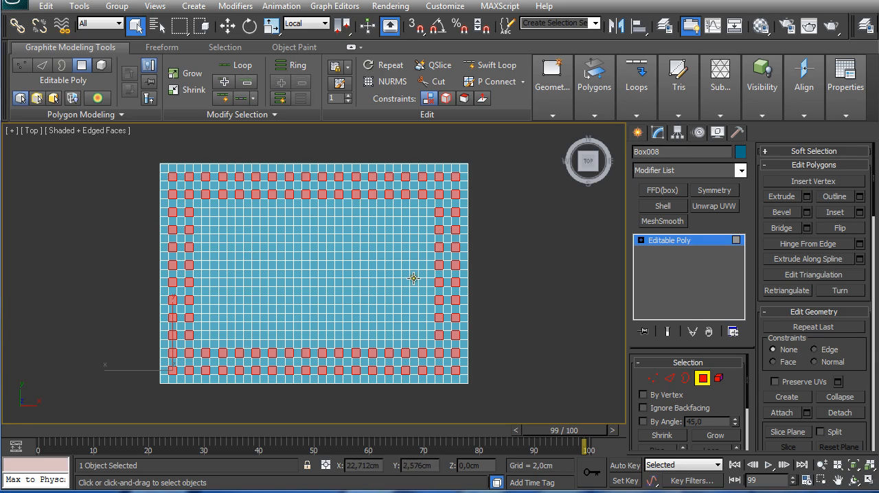
pyautogui.click(584, 117)
pyautogui.moveTo(636, 103)
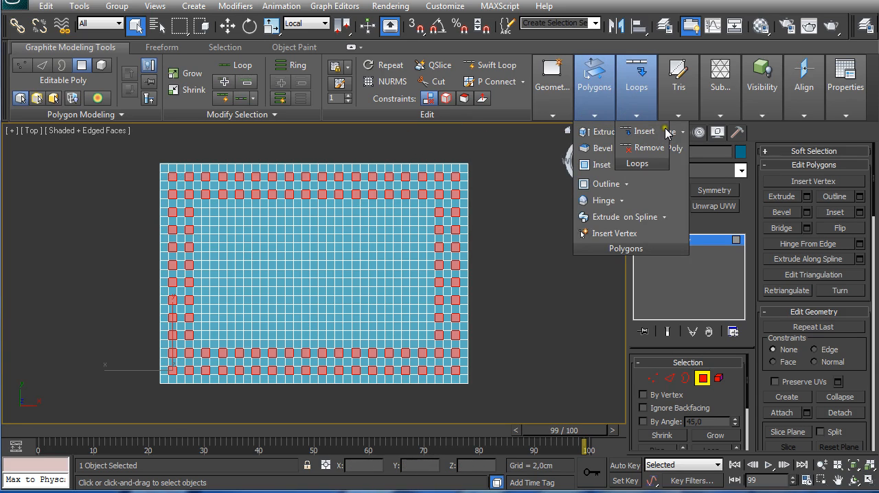
pyautogui.click(676, 134)
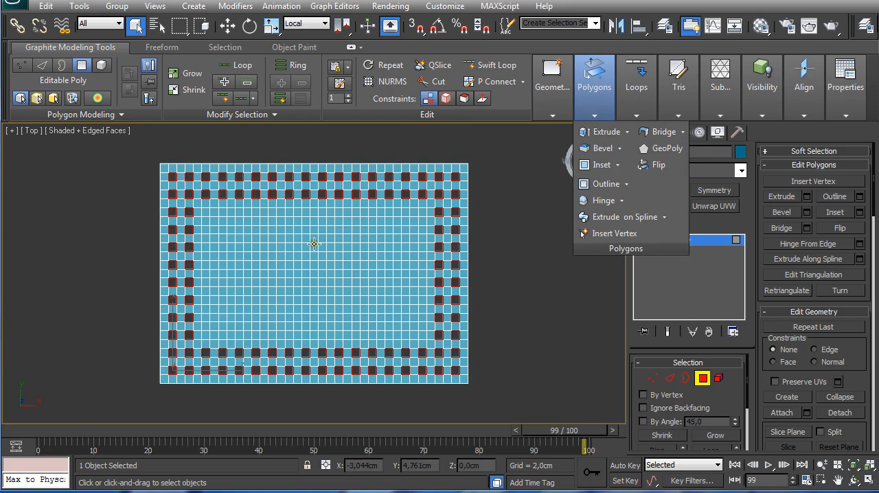
# Step: Bevel the panel's solid central rectangle with height -0,5 cm and outline -0,1 cm, and leave polygon editing
pyautogui.scroll(2, 286, 245)
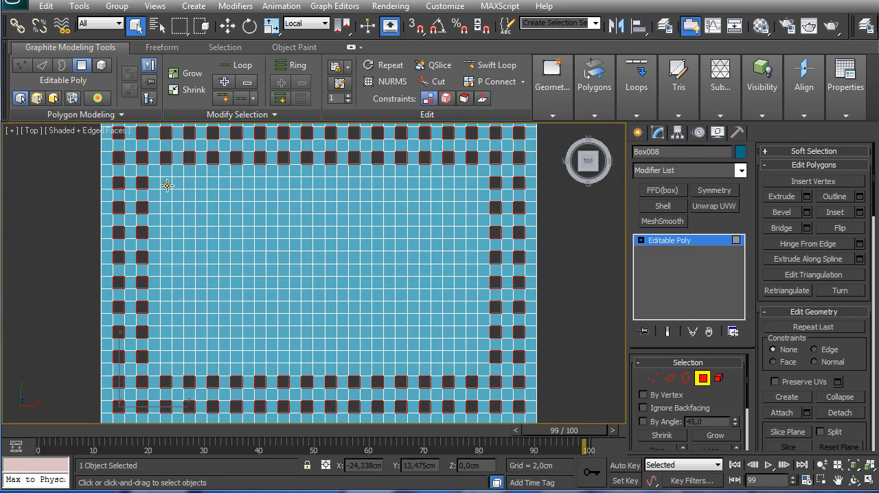
pyautogui.moveTo(167, 185); pyautogui.dragTo(472, 354)
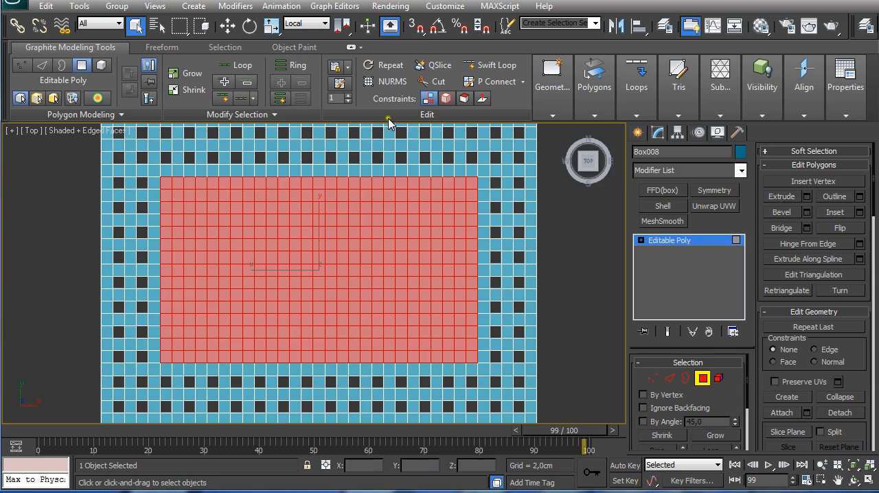
pyautogui.moveTo(590, 119)
pyautogui.click(600, 150)
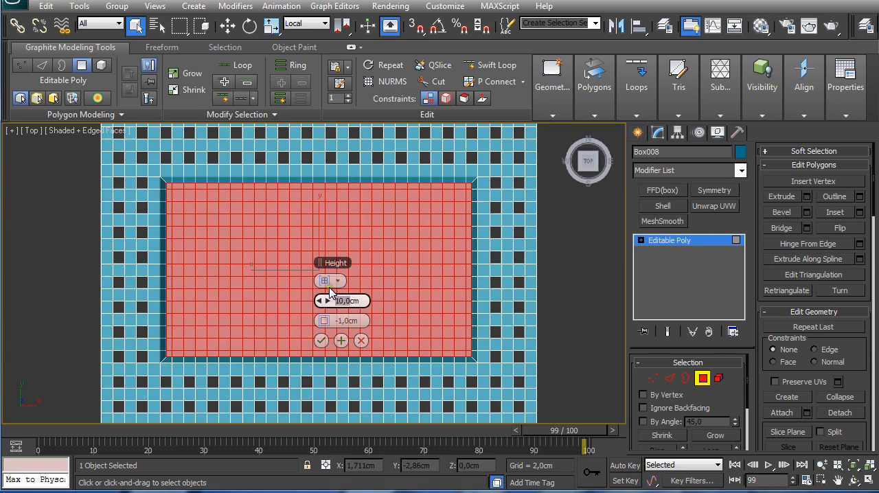
pyautogui.write('-')
pyautogui.click(350, 321)
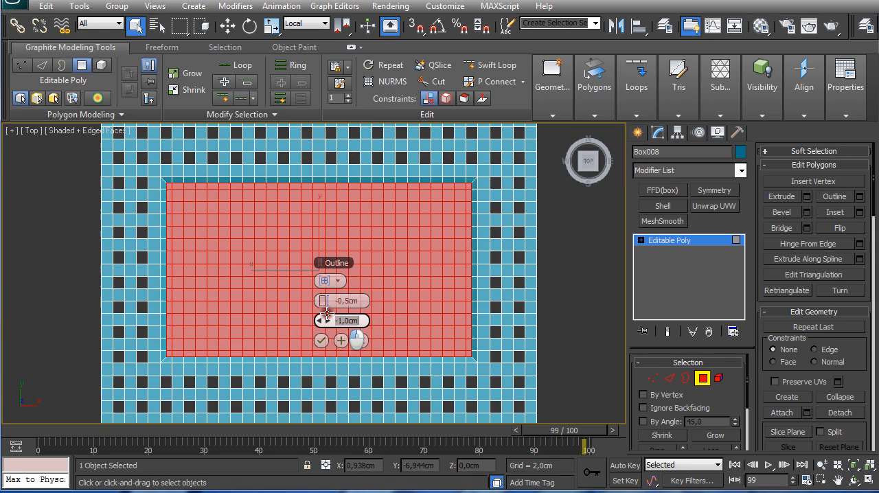
pyautogui.doubleClick(336, 318)
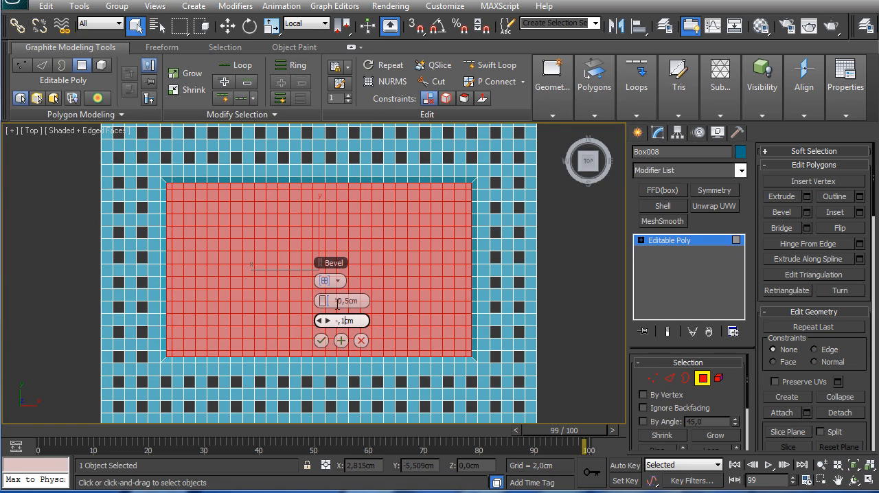
pyautogui.write('-,1')
pyautogui.press('Return')
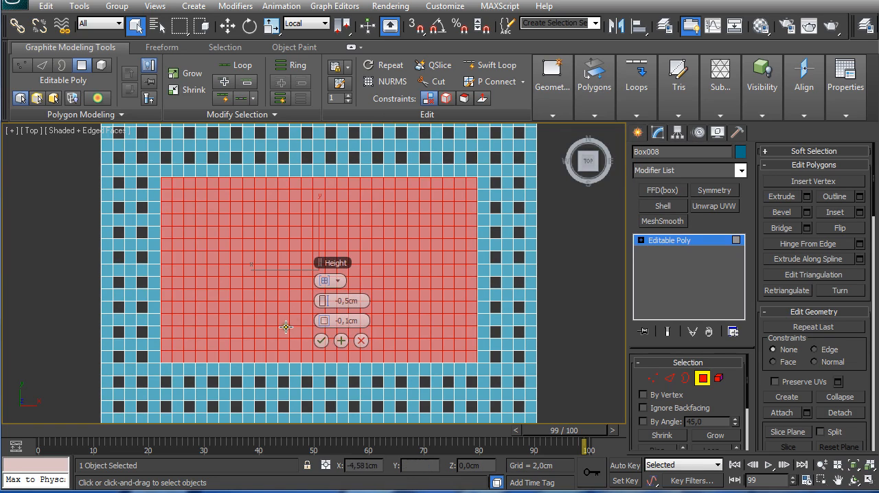
pyautogui.click(322, 341)
pyautogui.click(703, 378)
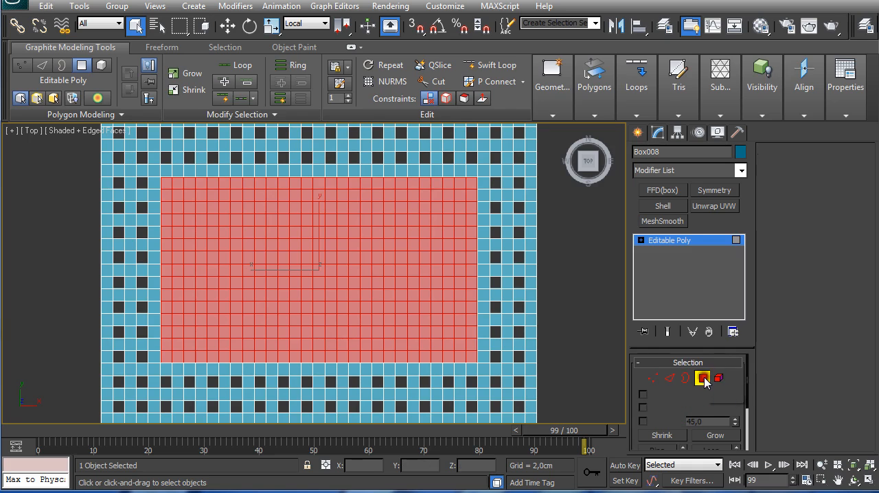
# Step: Turn on angle snap and rotate the panel to 90° about X and 90° about Y so it stands upright in portrait
pyautogui.scroll(-4, 412, 289)
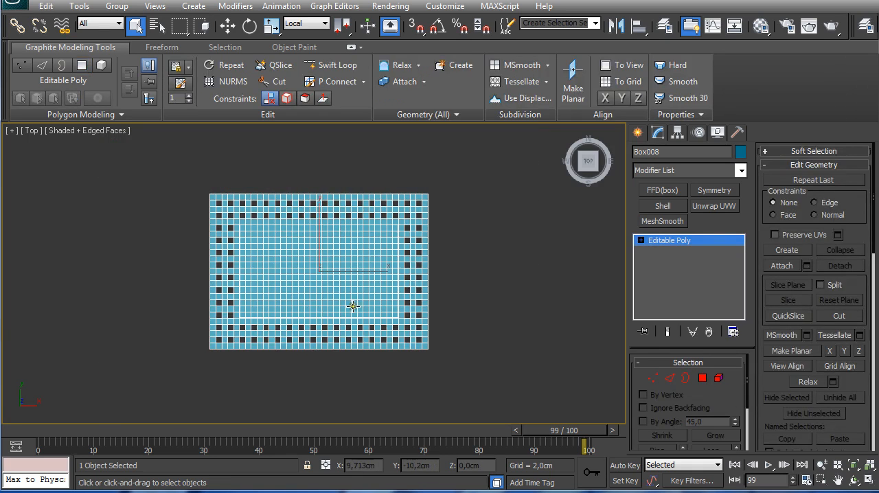
pyautogui.press('e')
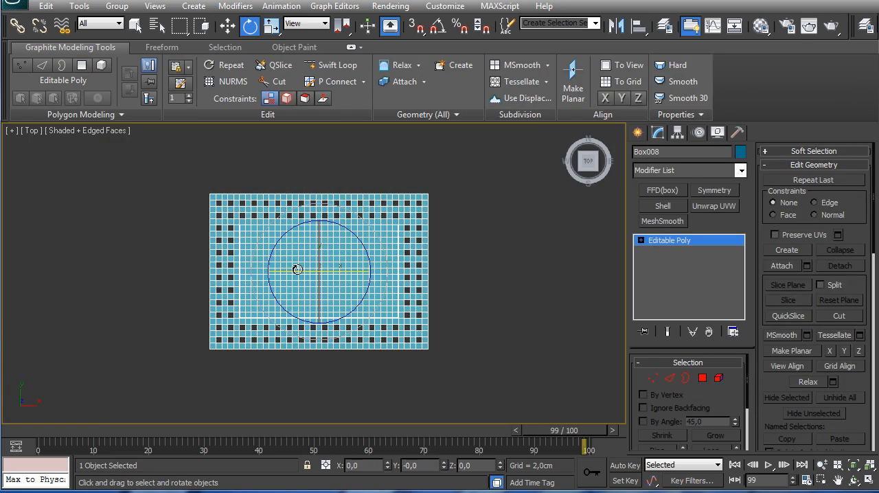
pyautogui.press('a')
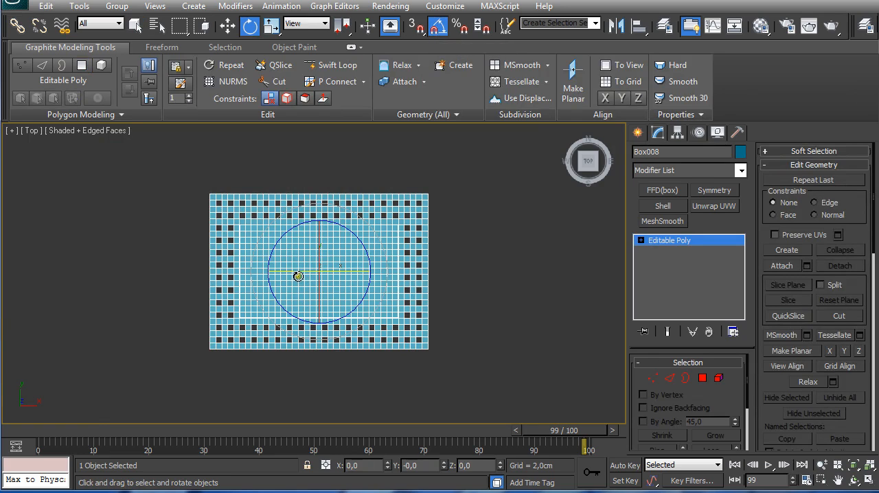
pyautogui.moveTo(298, 272); pyautogui.dragTo(361, 313)
pyautogui.scroll(-4, 361, 247)
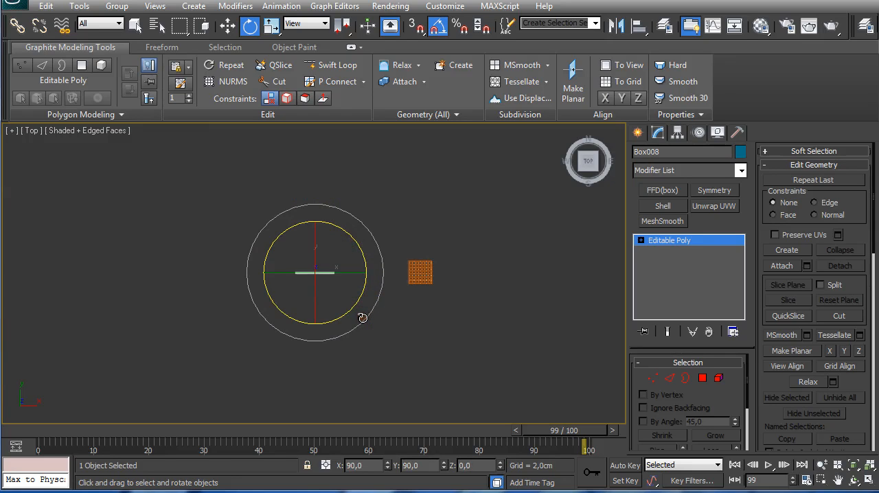
# Step: Move the upright panel to about X 82,1 cm, Y 30,9 cm and Z 178,4 cm, above and beside the shelf
pyautogui.press('w')
pyautogui.moveTo(342, 260); pyautogui.dragTo(399, 118)
pyautogui.press('f')
pyautogui.moveTo(379, 188); pyautogui.dragTo(364, 306, button='middle')
pyautogui.moveTo(363, 243); pyautogui.dragTo(358, 224)
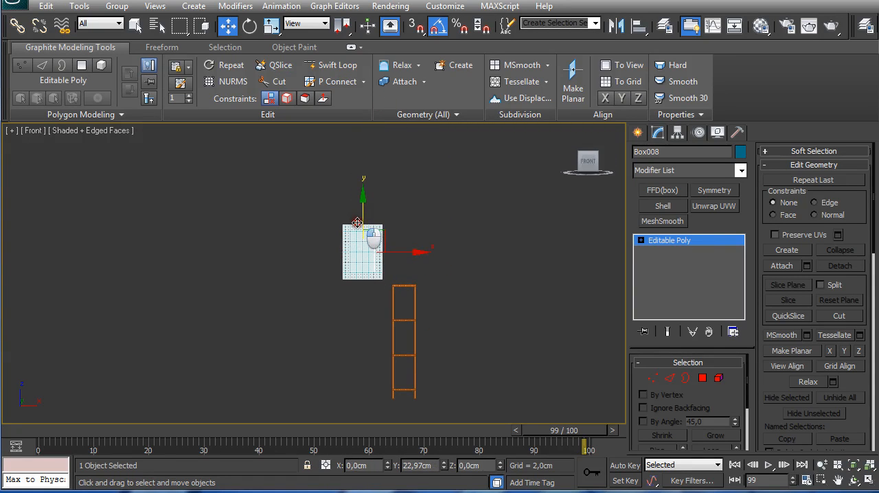
# Step: Change the panel's object color to brown and deselect it
pyautogui.click(739, 151)
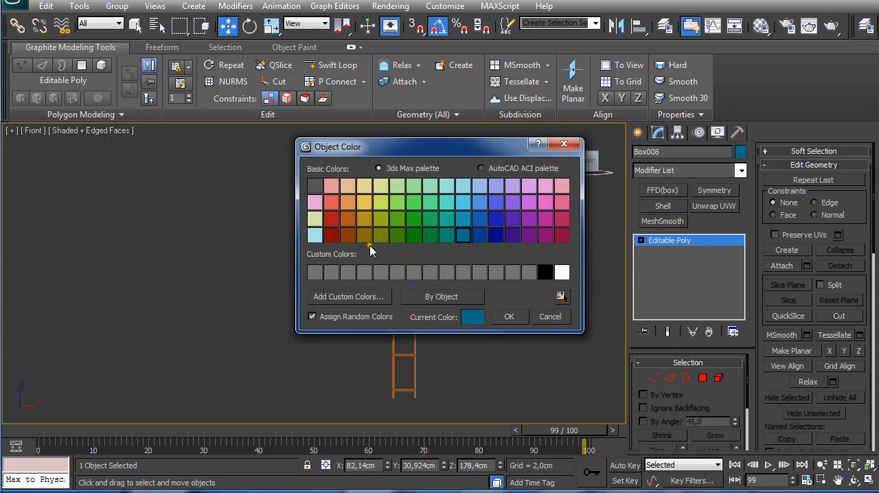
pyautogui.click(351, 237)
pyautogui.click(512, 317)
pyautogui.scroll(3, 412, 292)
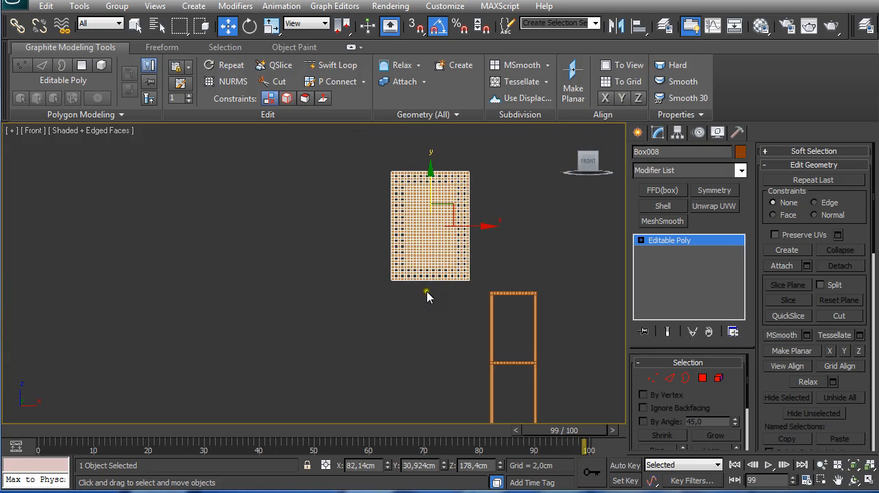
pyautogui.click(373, 265)
# Step: Create a box at the origin with length 40 cm, width 70 cm, height 2 cm, 21 length segments and 35 width segments
pyautogui.moveTo(439, 268); pyautogui.dragTo(393, 268, button='middle')
pyautogui.scroll(3, 318, 337)
pyautogui.scroll(-1, 338, 268)
pyautogui.press('p')
pyautogui.press('t')
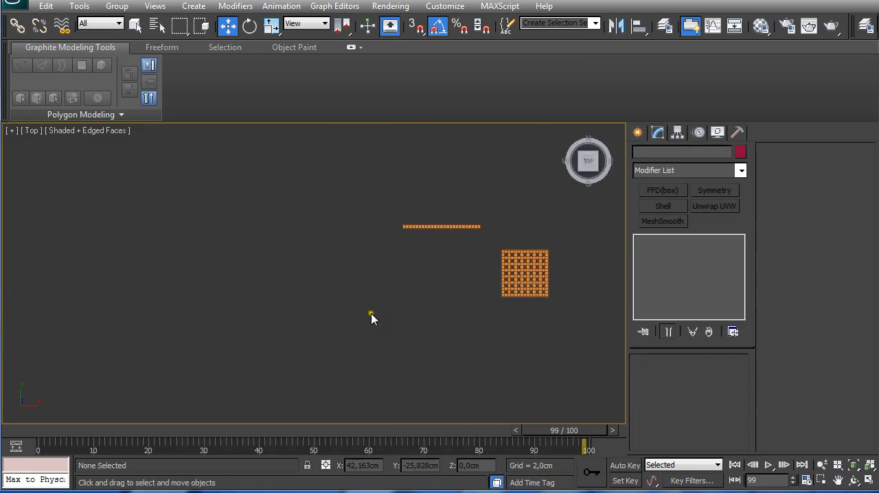
pyautogui.moveTo(402, 302); pyautogui.dragTo(391, 295, button='middle')
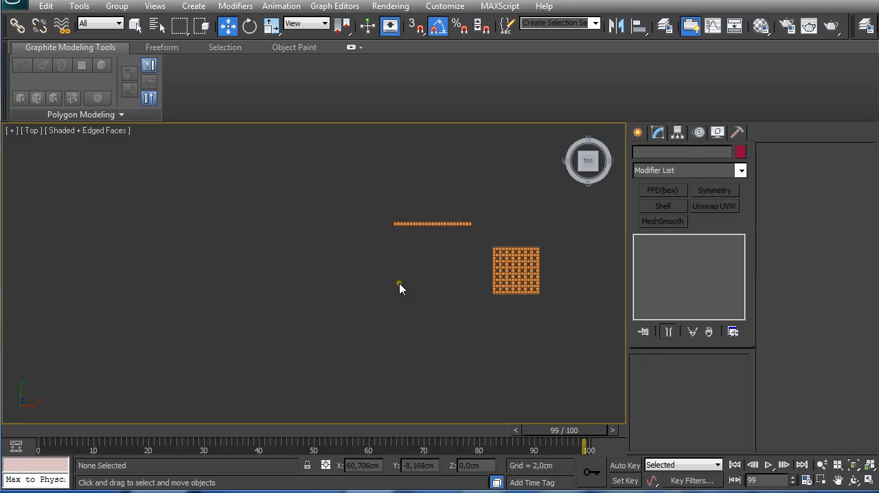
pyautogui.click(639, 134)
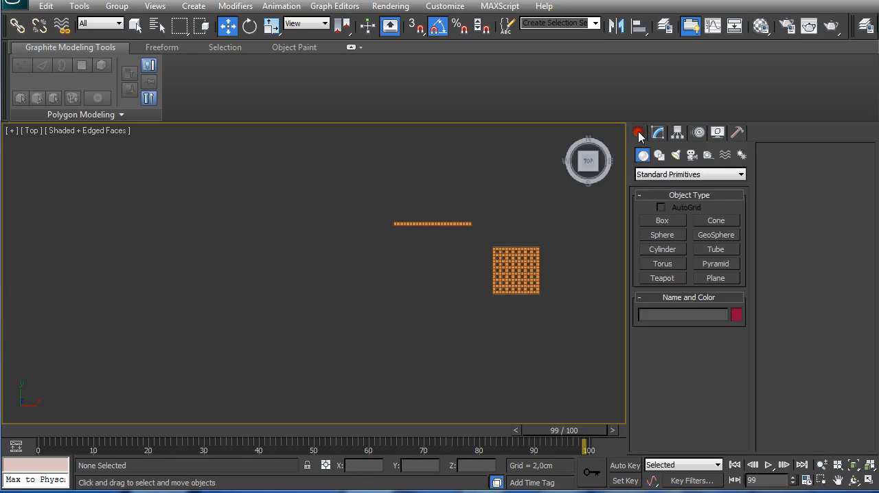
pyautogui.click(662, 220)
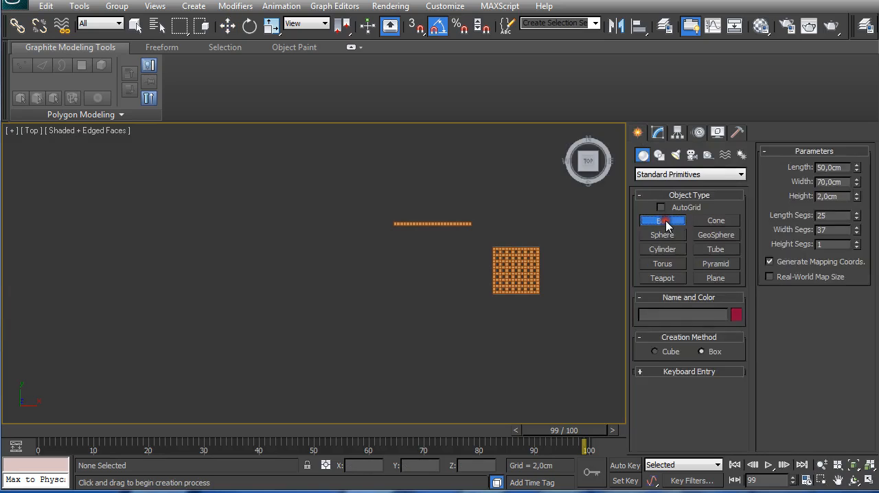
pyautogui.click(688, 371)
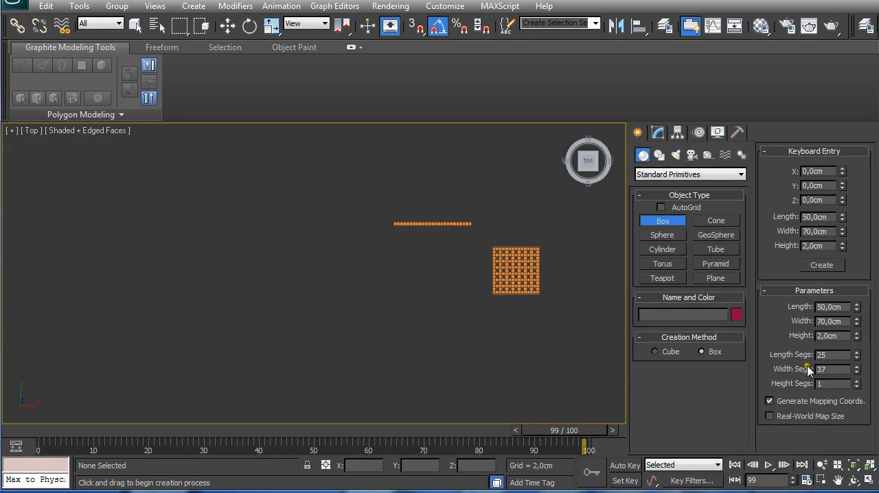
pyautogui.moveTo(809, 216); pyautogui.dragTo(793, 211)
pyautogui.moveTo(828, 357); pyautogui.dragTo(784, 351)
pyautogui.click(819, 267)
# Step: Set the new 40 × 70 cm box's object color to gray and end box creation
pyautogui.scroll(3, 362, 287)
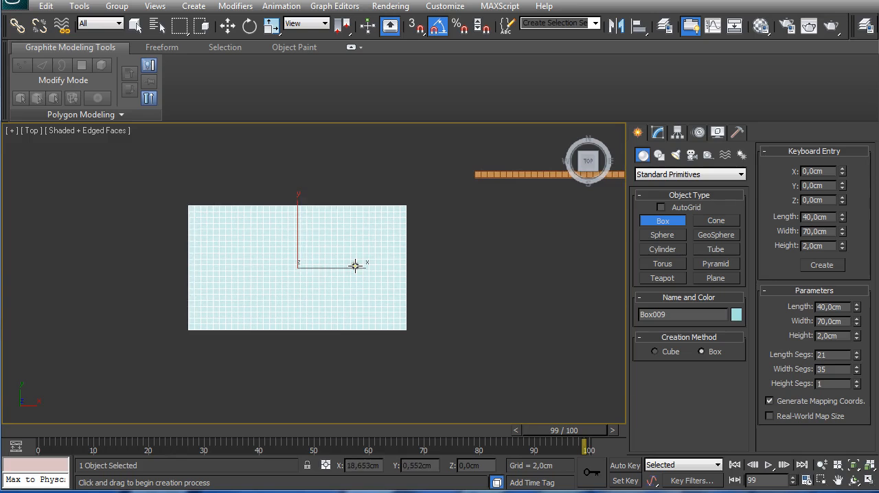
pyautogui.click(736, 314)
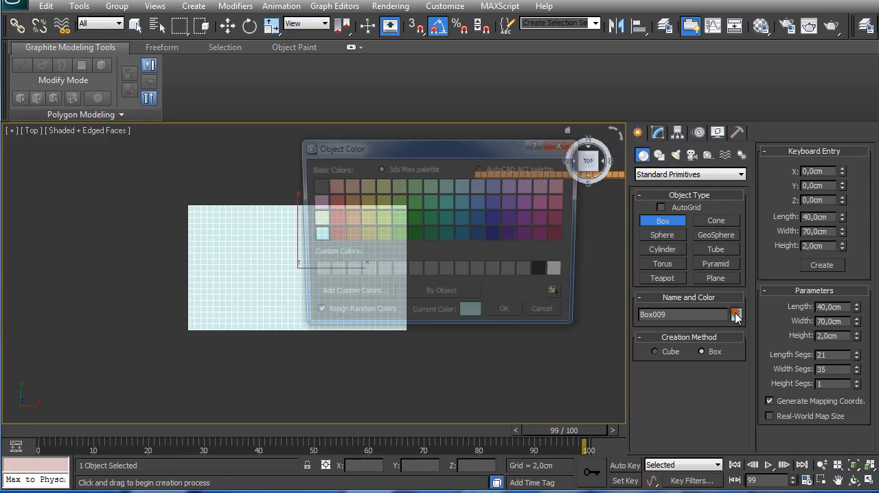
pyautogui.click(528, 273)
pyautogui.click(509, 316)
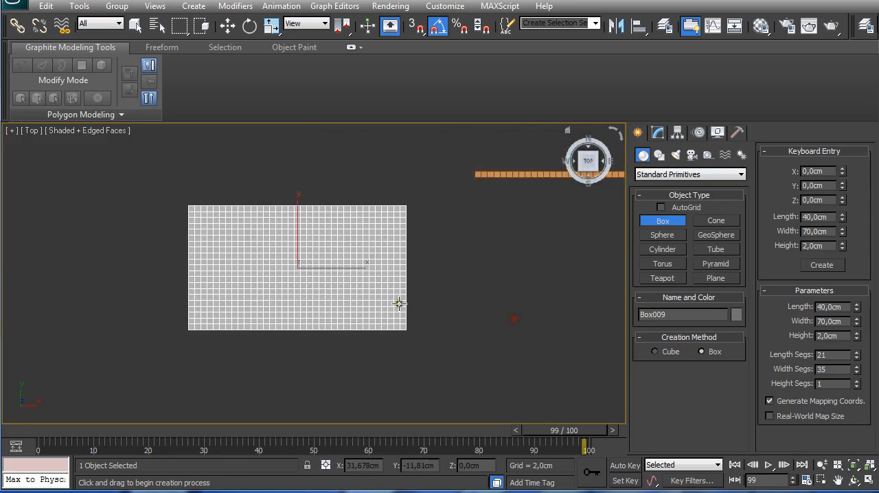
pyautogui.scroll(3, 397, 304)
pyautogui.scroll(-3, 394, 303)
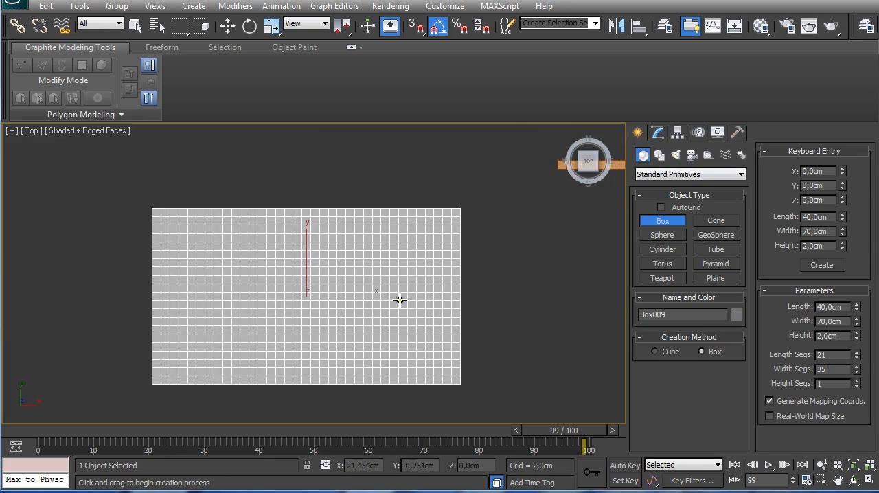
pyautogui.rightClick(318, 274)
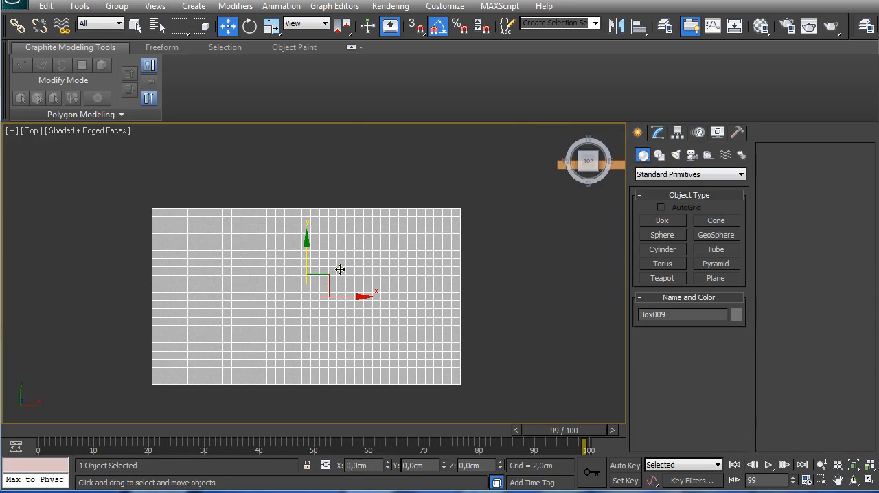
# Step: Convert the gray 40 × 70 cm box to an Editable Poly
pyautogui.rightClick(337, 265)
pyautogui.moveTo(364, 393)
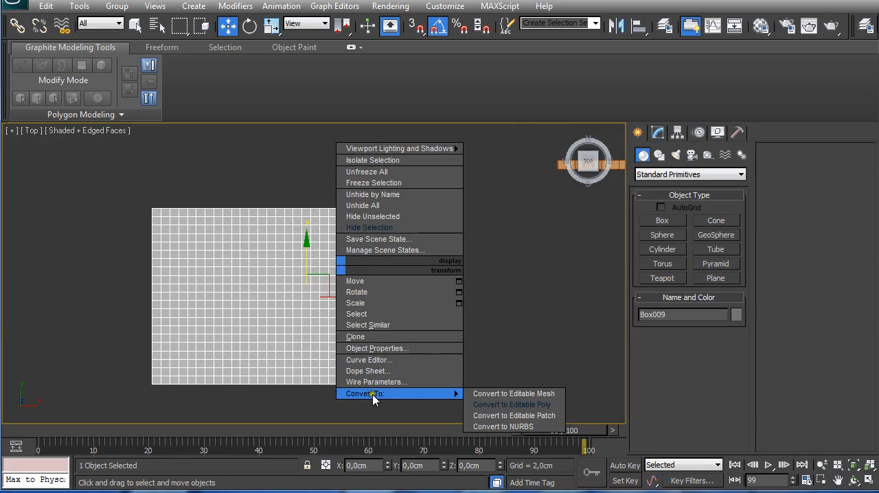
pyautogui.click(505, 404)
pyautogui.press('q')
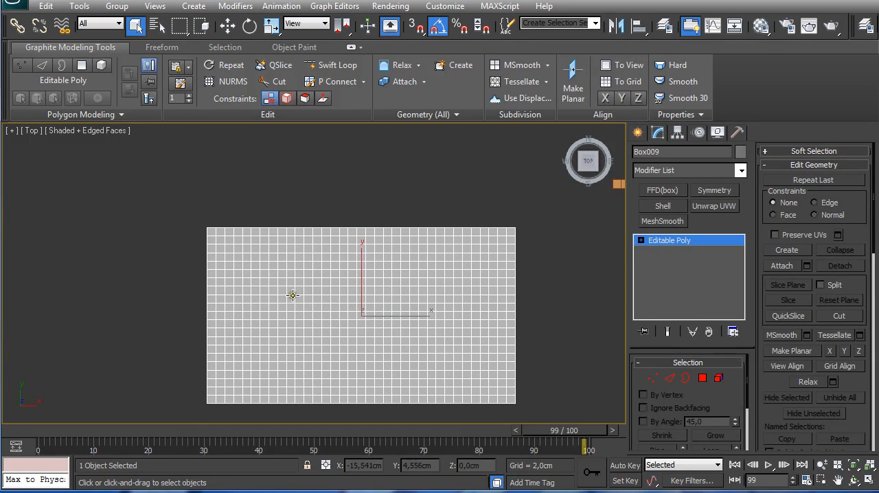
# Step: Expand one vertical edge near the box's corner with Dot Loop and Dot Ring, and carry the selection over to polygons in alternating rows
pyautogui.press('2')
pyautogui.scroll(2, 218, 253)
pyautogui.click(122, 208)
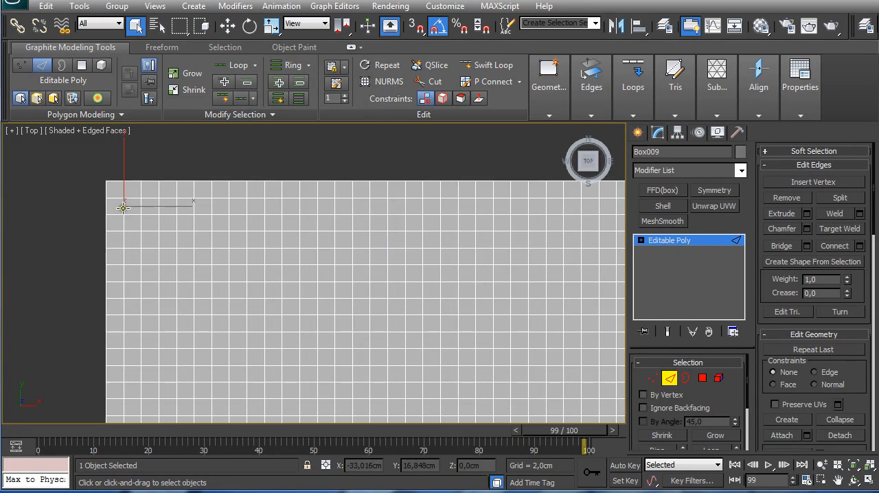
pyautogui.scroll(-2, 138, 231)
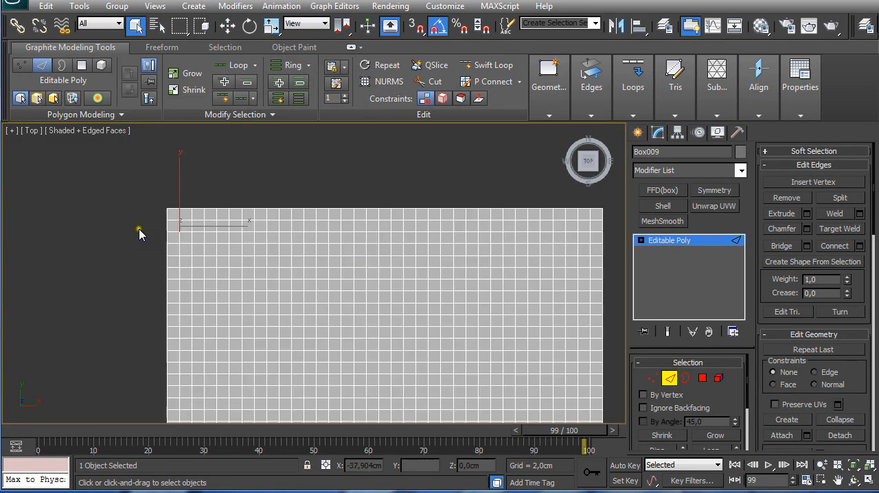
pyautogui.click(241, 100)
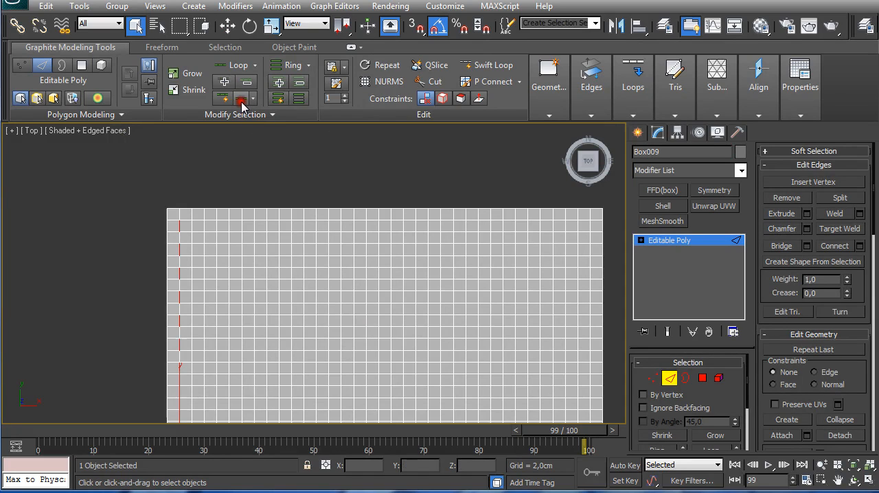
pyautogui.click(299, 99)
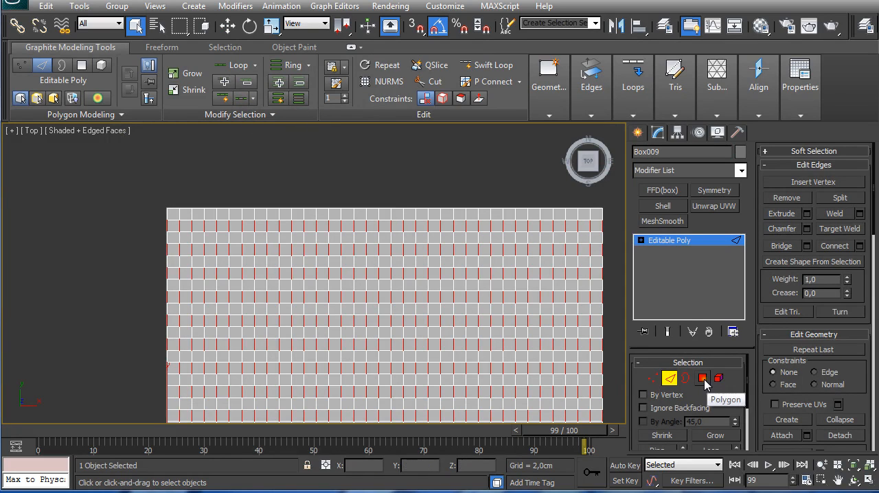
pyautogui.keyDown('ctrl'); pyautogui.click(702, 379); pyautogui.keyUp('ctrl')
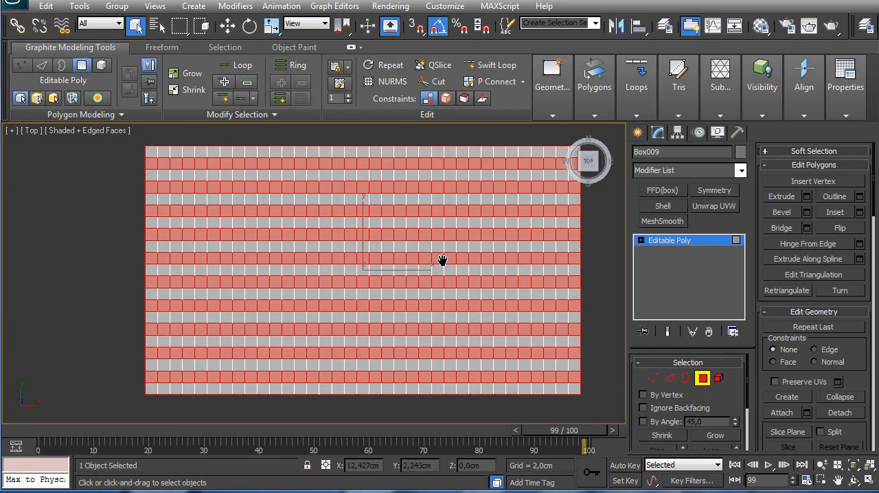
# Step: Deselect the polygons along the box's two short sides, leaving a solid border column at each end
pyautogui.scroll(-3, 440, 257)
pyautogui.scroll(-2, 441, 257)
pyautogui.scroll(2, 398, 225)
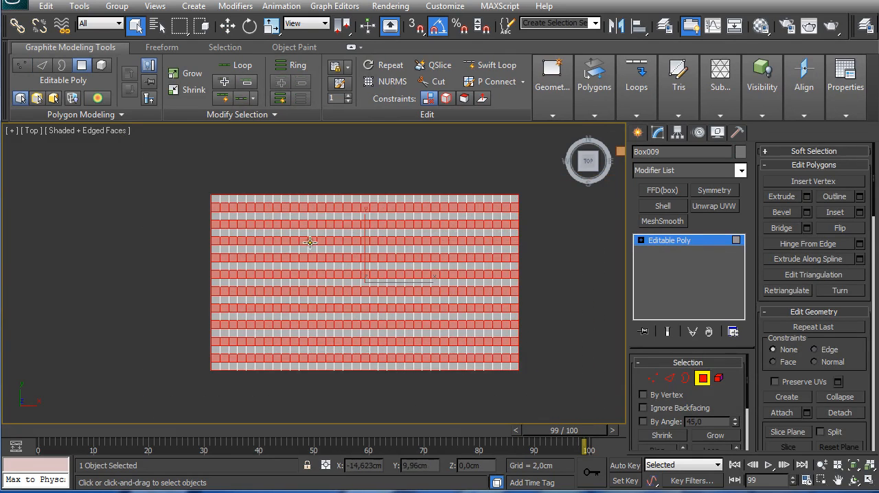
pyautogui.keyDown('alt'); pyautogui.moveTo(190, 183); pyautogui.dragTo(231, 393); pyautogui.keyUp('alt')
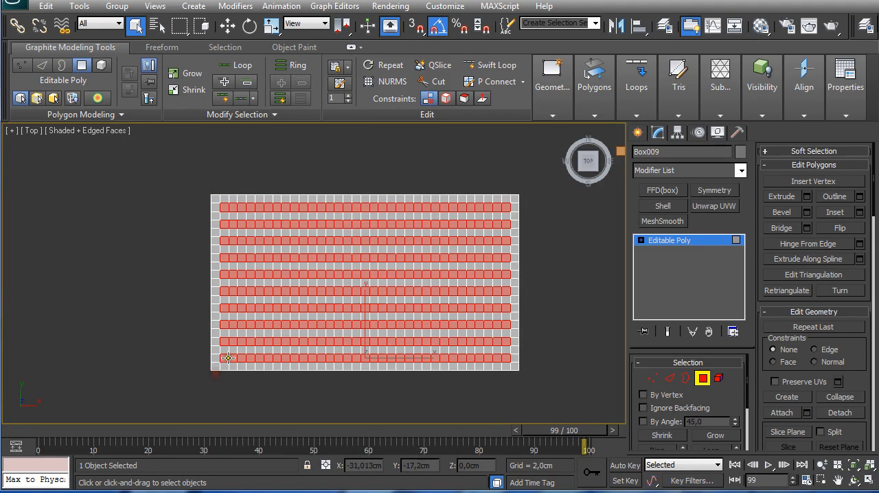
# Step: Deselect every second column of polygons across the box, leaving a regular grid of single selected squares
pyautogui.scroll(2, 207, 228)
pyautogui.moveTo(207, 234); pyautogui.dragTo(205, 218, button='middle')
pyautogui.keyDown('alt'); pyautogui.moveTo(192, 149); pyautogui.dragTo(296, 388); pyautogui.keyUp('alt')
pyautogui.keyDown('alt'); pyautogui.moveTo(323, 388); pyautogui.dragTo(546, 388); pyautogui.keyUp('alt')
pyautogui.moveTo(546, 388); pyautogui.dragTo(510, 377, button='middle')
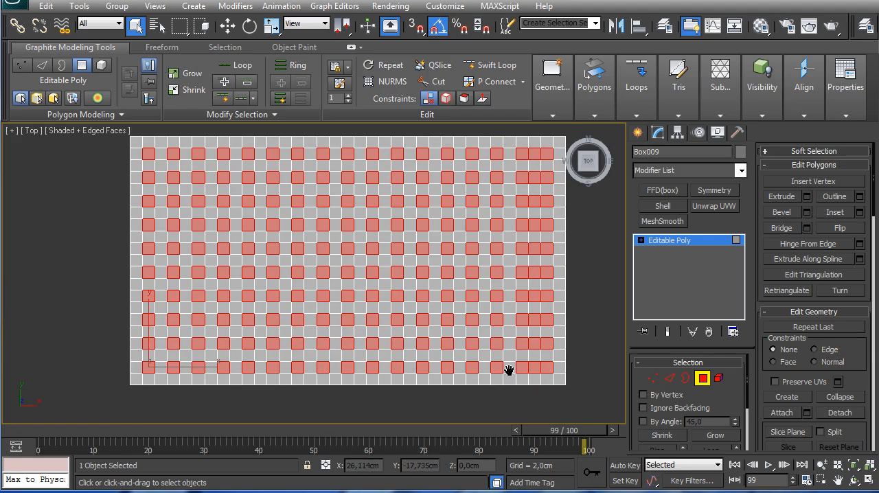
pyautogui.keyDown('alt'); pyautogui.moveTo(533, 374); pyautogui.dragTo(536, 141); pyautogui.keyUp('alt')
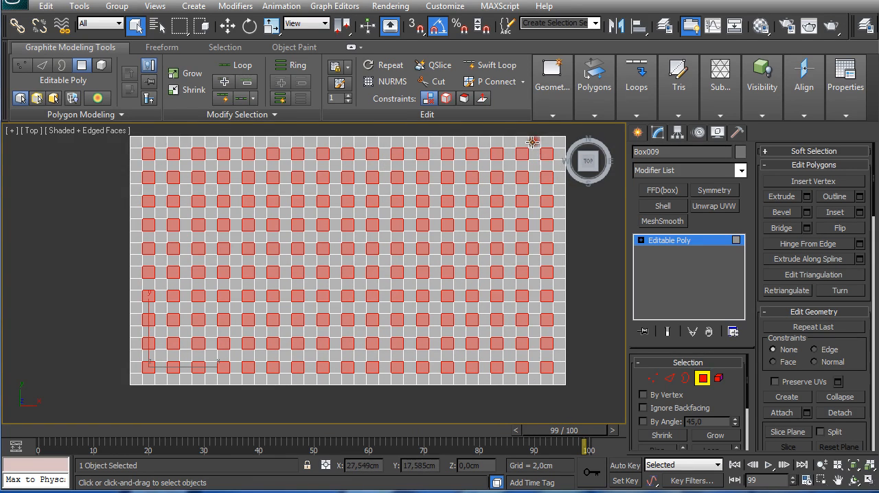
# Step: Bridge the selected squares through the box to open a grid of holes, and leave polygon editing
pyautogui.moveTo(354, 168); pyautogui.dragTo(359, 201, button='middle')
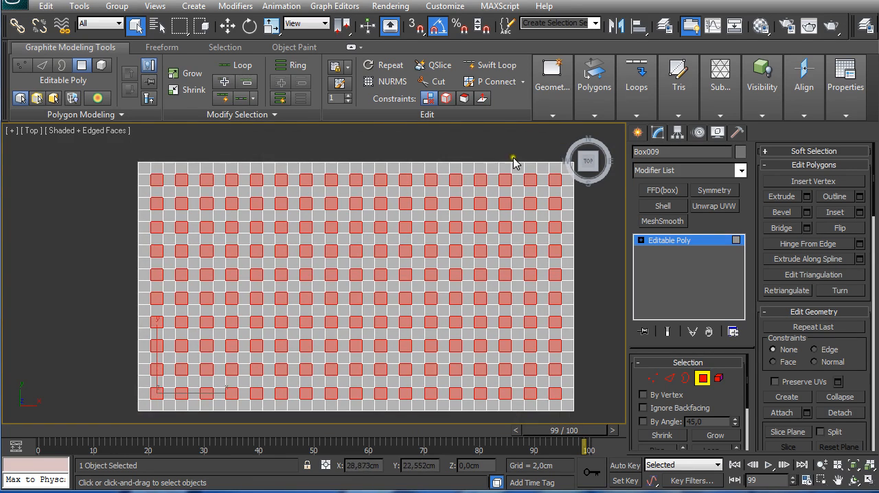
pyautogui.moveTo(637, 89)
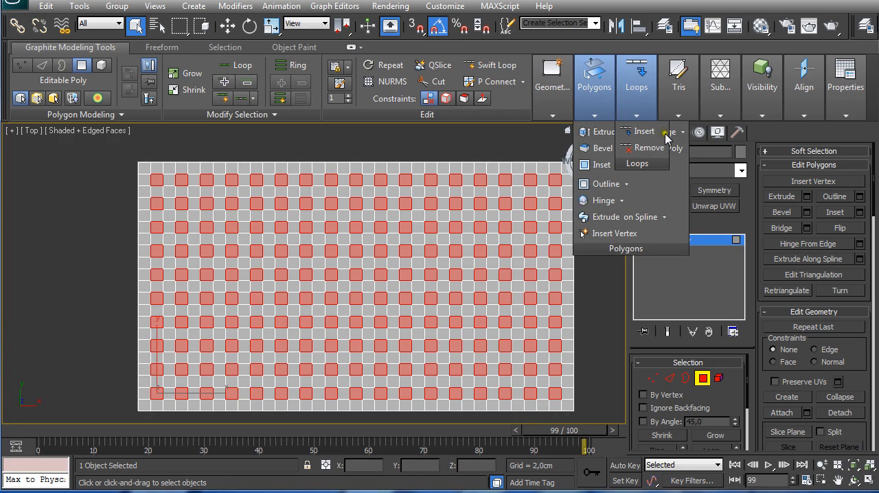
pyautogui.click(673, 137)
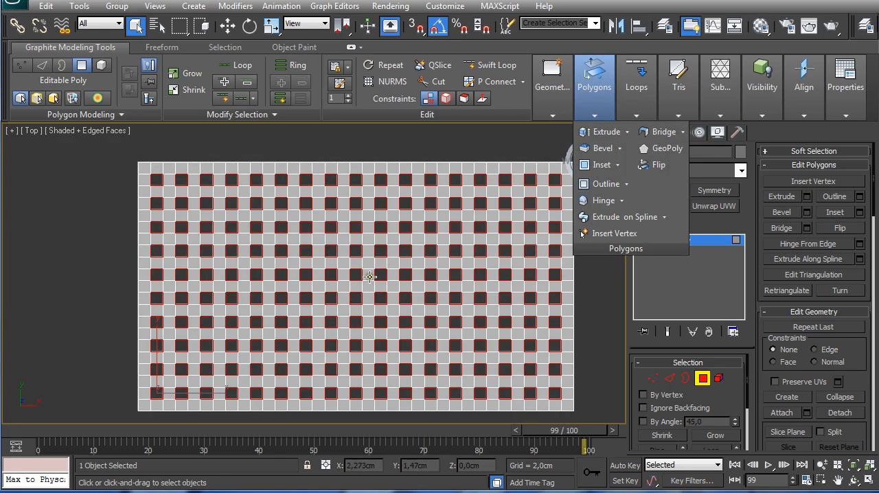
pyautogui.scroll(-3, 369, 277)
pyautogui.scroll(-3, 378, 294)
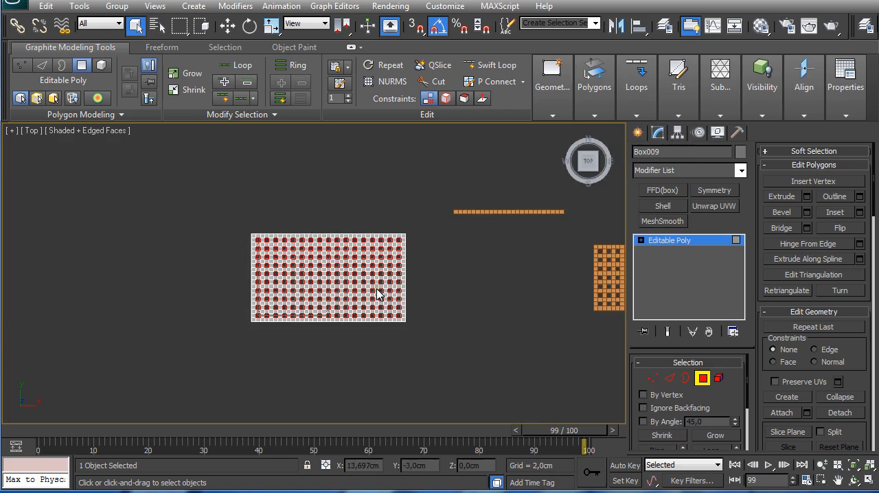
pyautogui.click(702, 378)
# Step: Make one independent copy of the perforated panel about 20 cm above the original along Z
pyautogui.press('f')
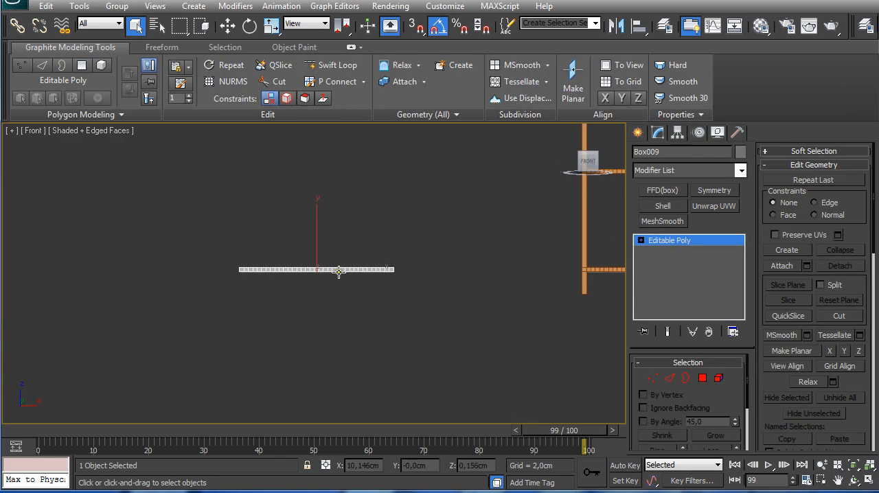
pyautogui.moveTo(339, 271); pyautogui.dragTo(349, 310, button='middle')
pyautogui.press('w')
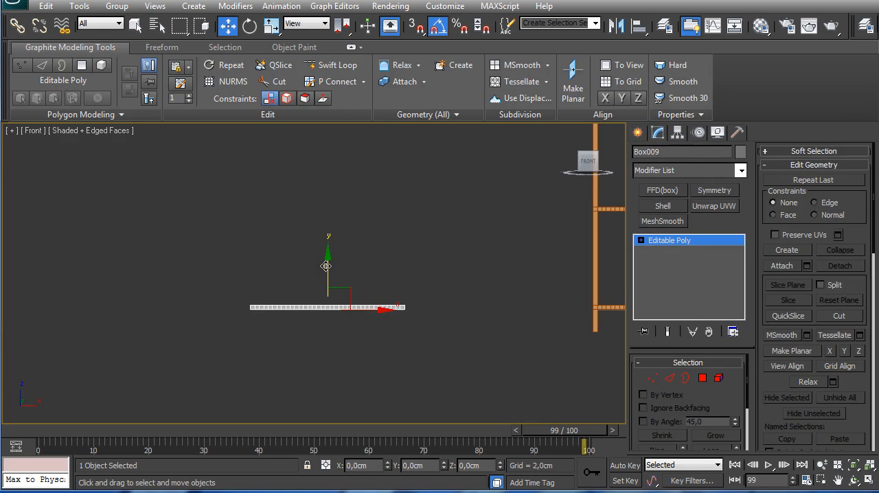
pyautogui.keyDown('shift'); pyautogui.moveTo(326, 268); pyautogui.dragTo(322, 224); pyautogui.keyUp('shift')
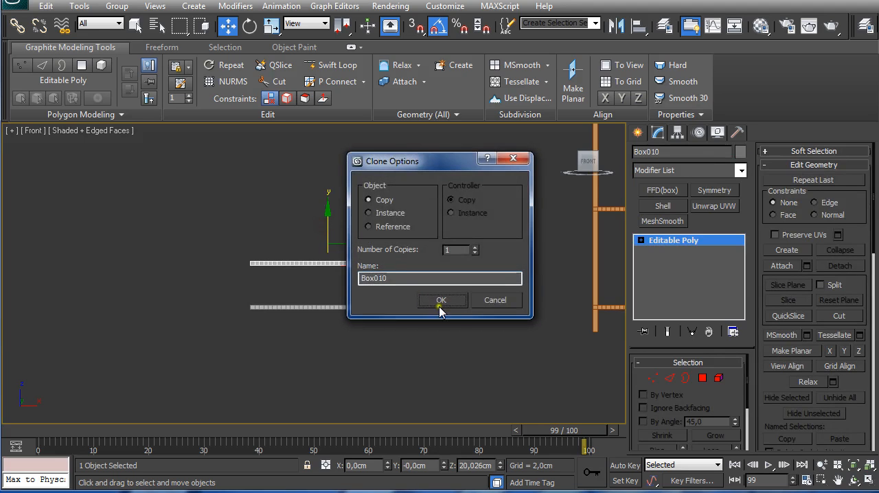
pyautogui.click(442, 298)
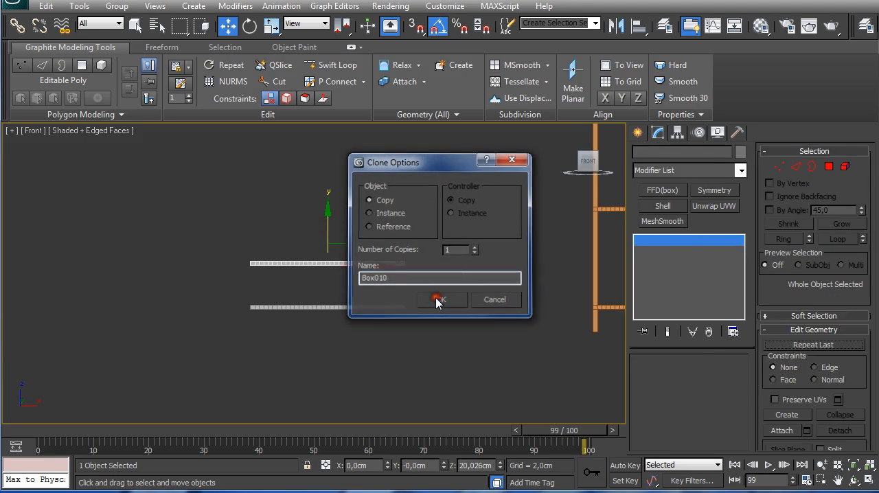
# Step: Attach the lower perforated panel to the upper copy as one object and end attaching
pyautogui.click(781, 265)
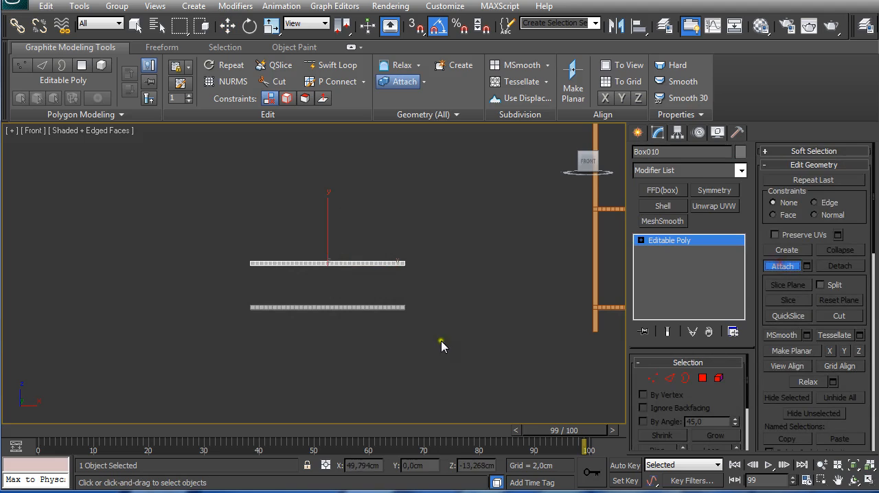
pyautogui.click(394, 307)
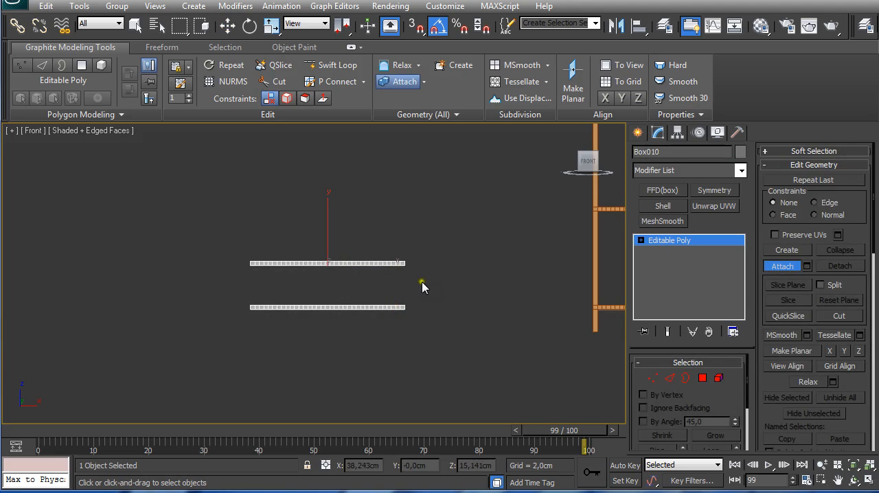
pyautogui.press('w')
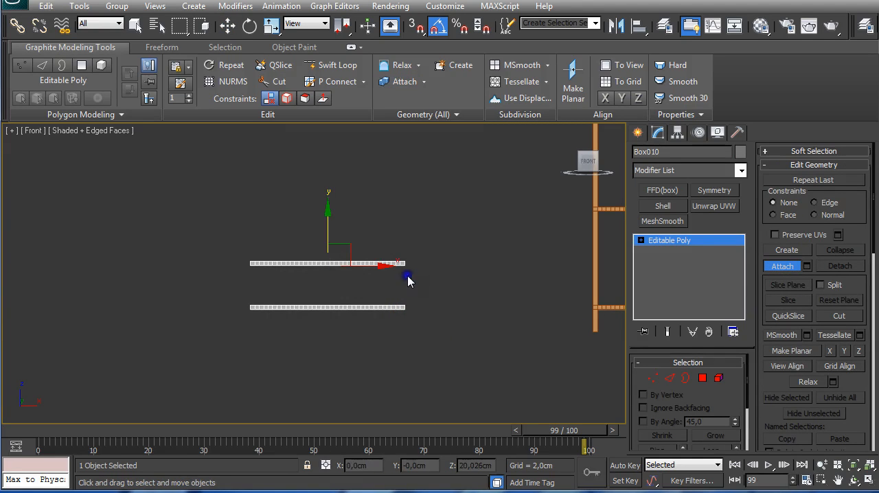
pyautogui.scroll(2, 412, 284)
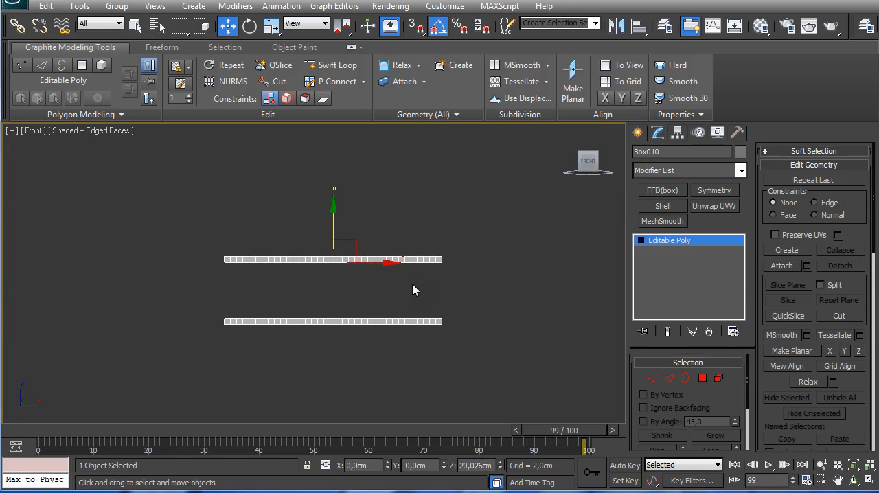
pyautogui.press('t')
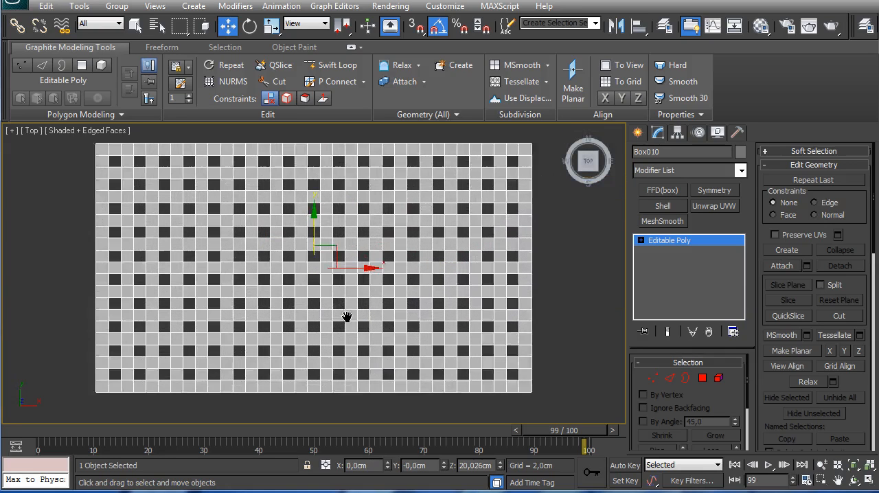